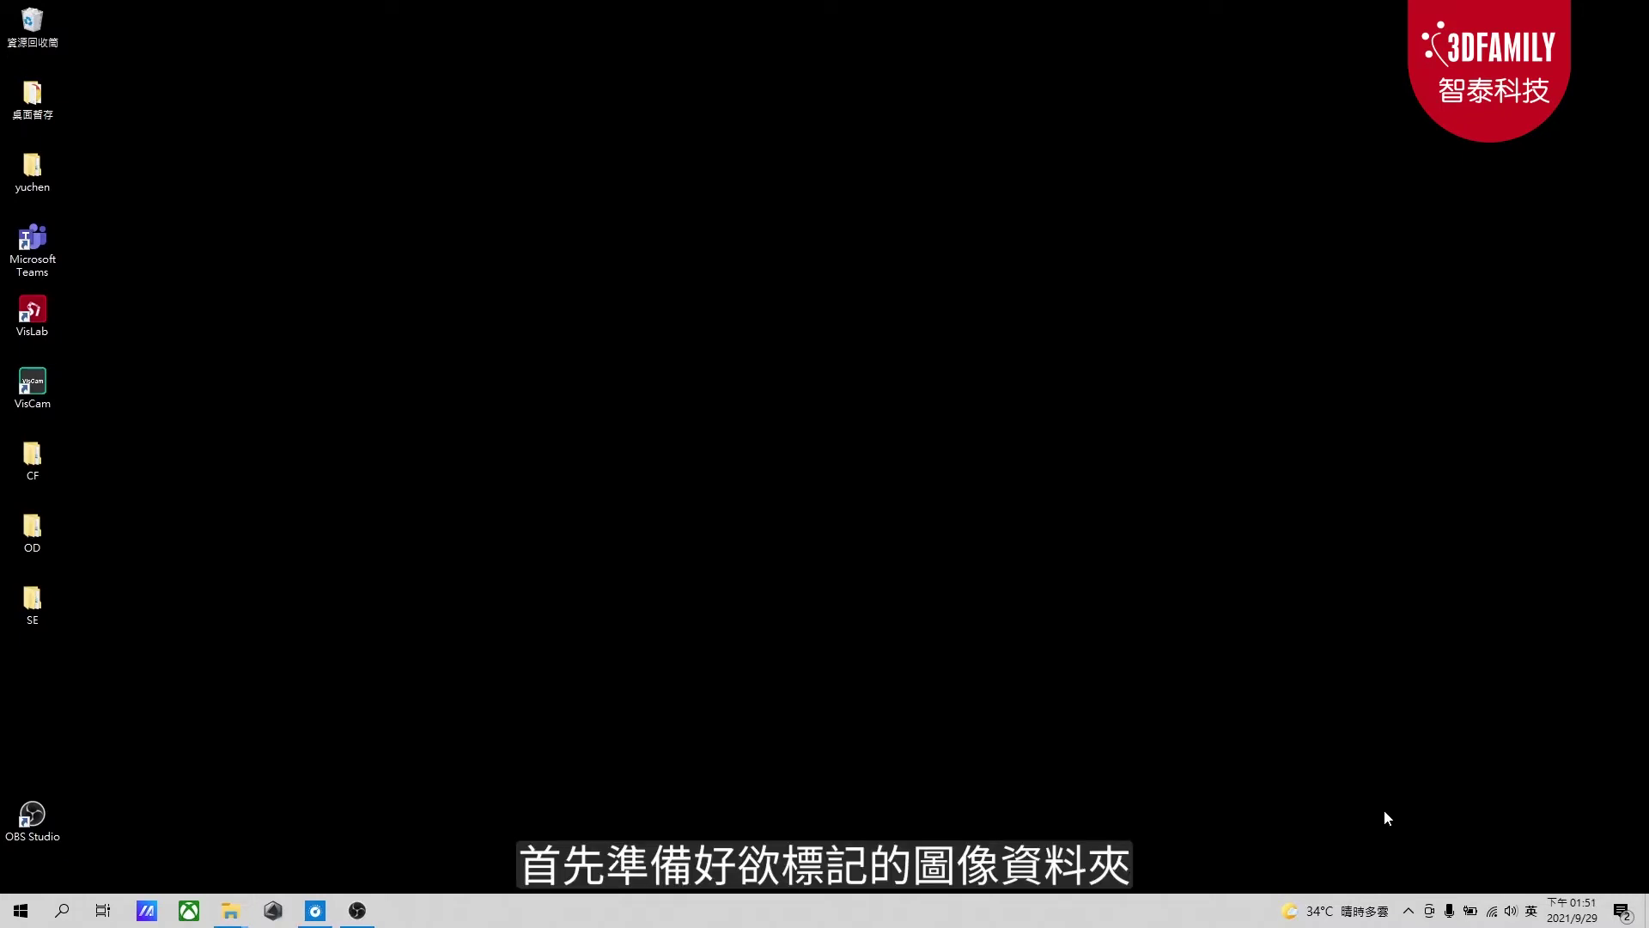
Inspect the training images in the desktop folder OD\demo2\poker\train, then close the folder window
double_click(50, 526)
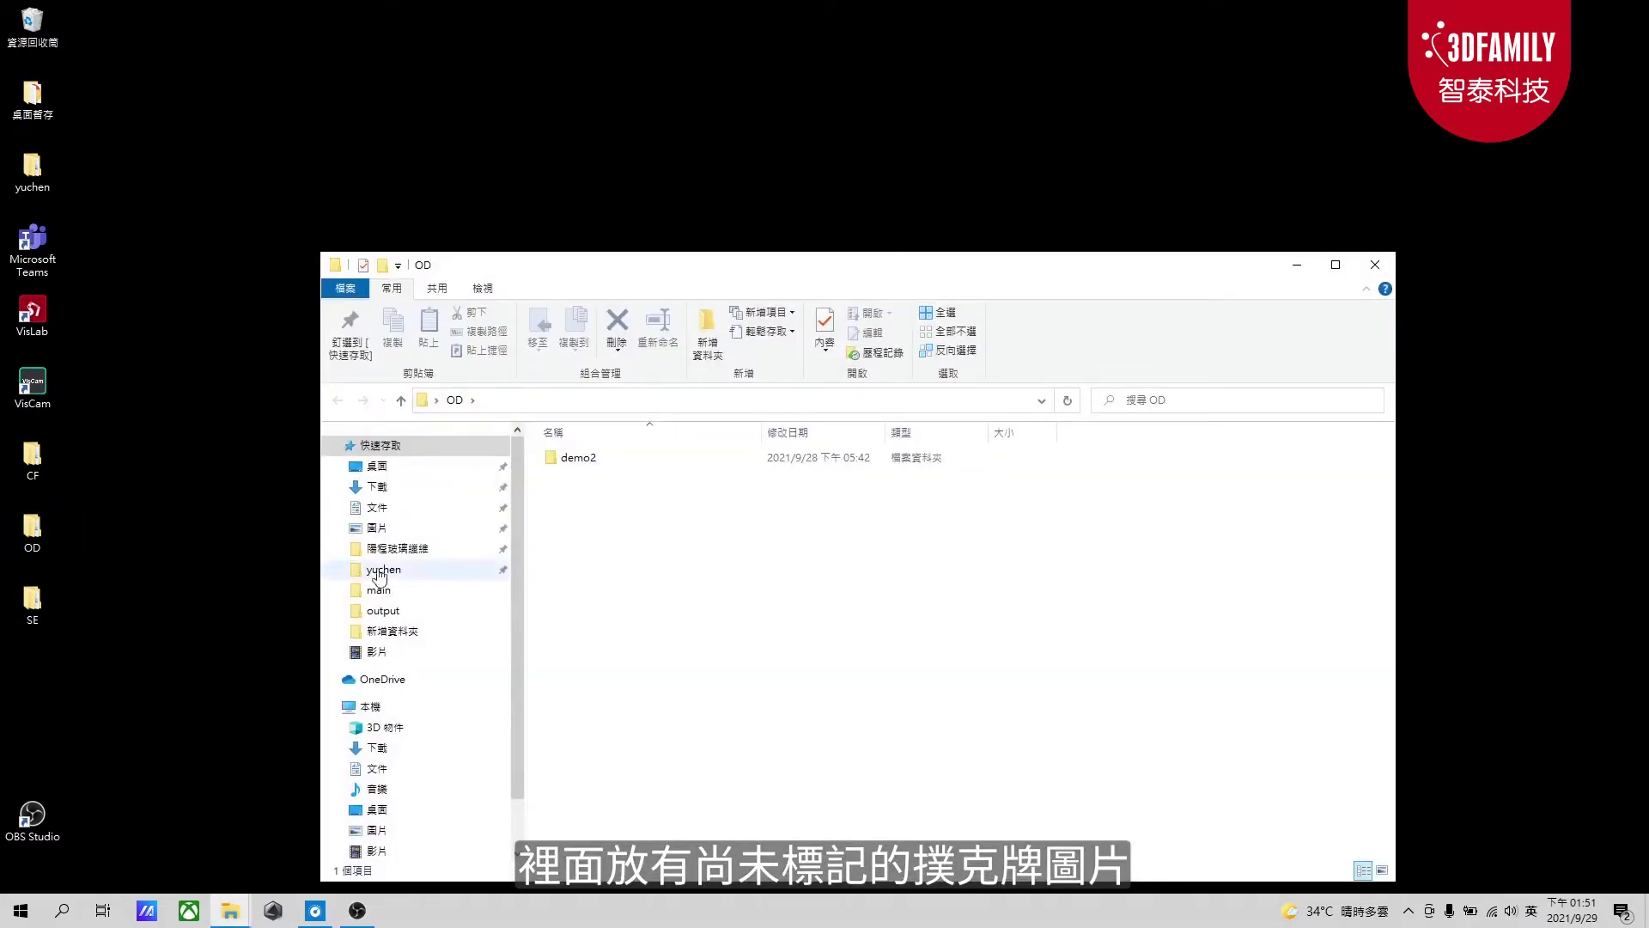
left_click(613, 467)
double_click(613, 466)
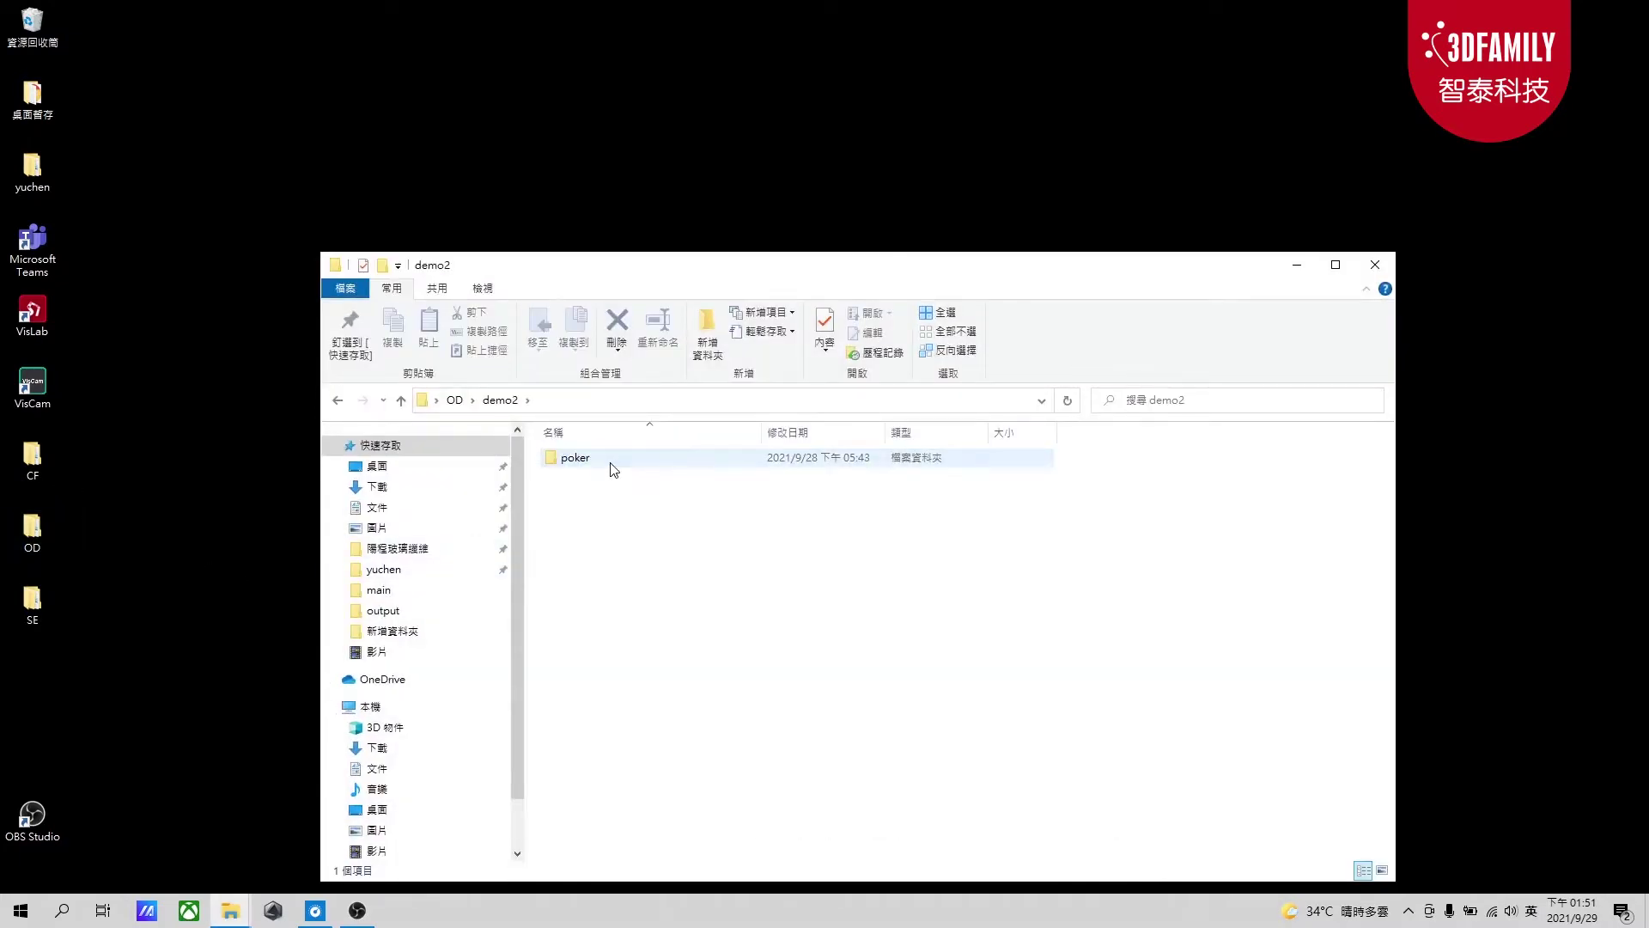
double_click(613, 467)
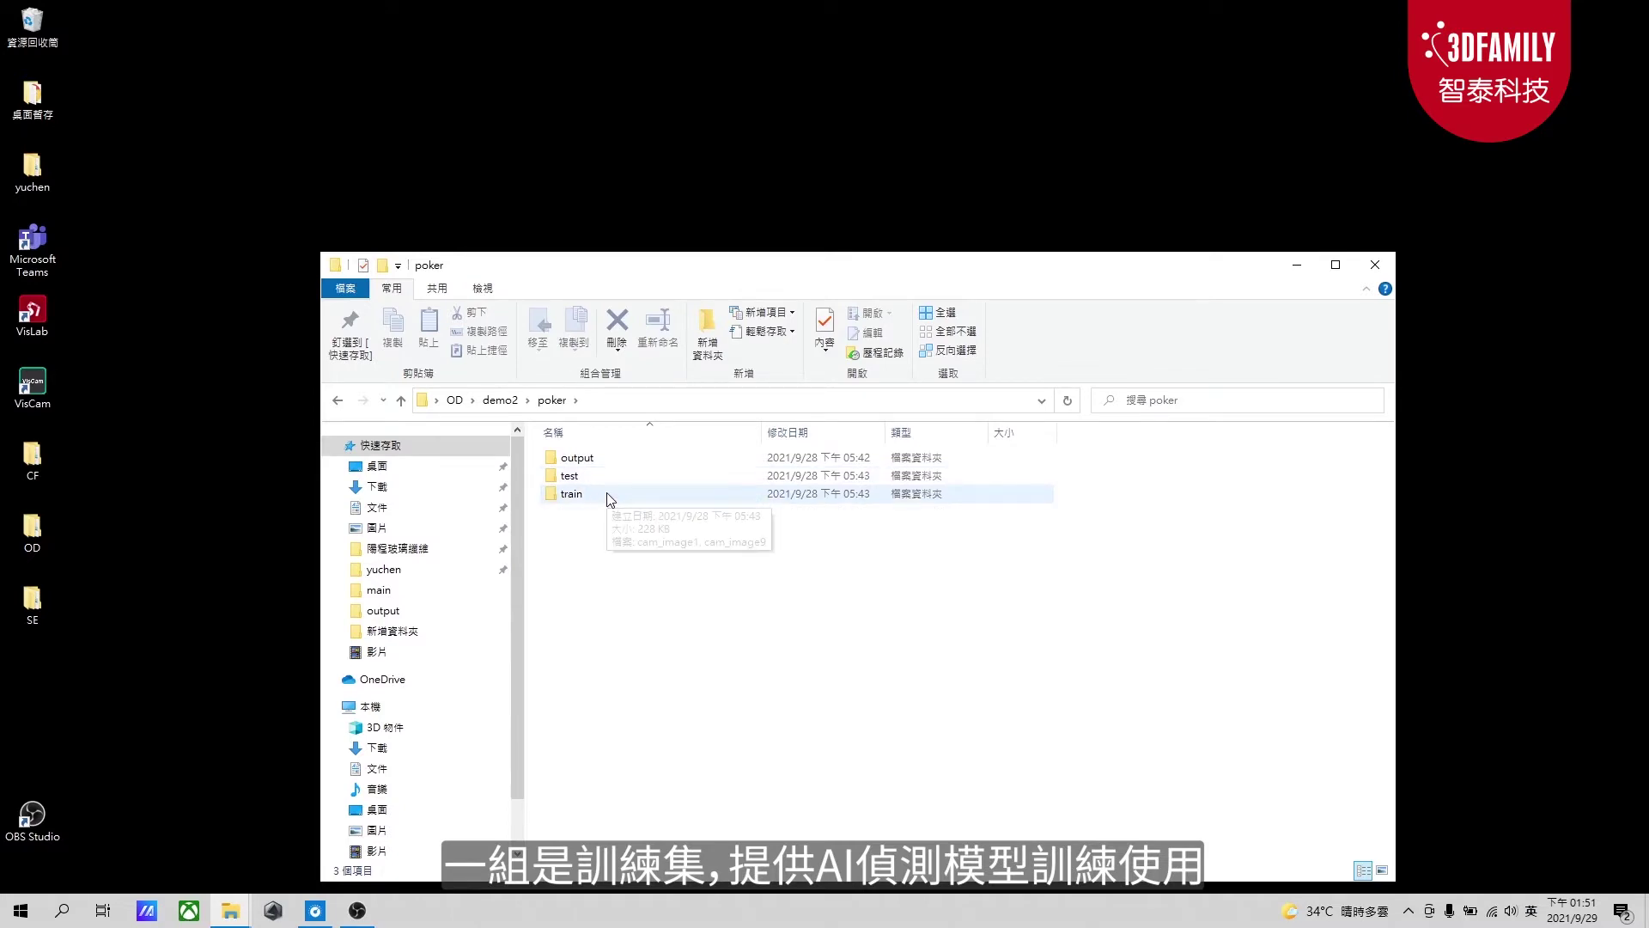
double_click(608, 494)
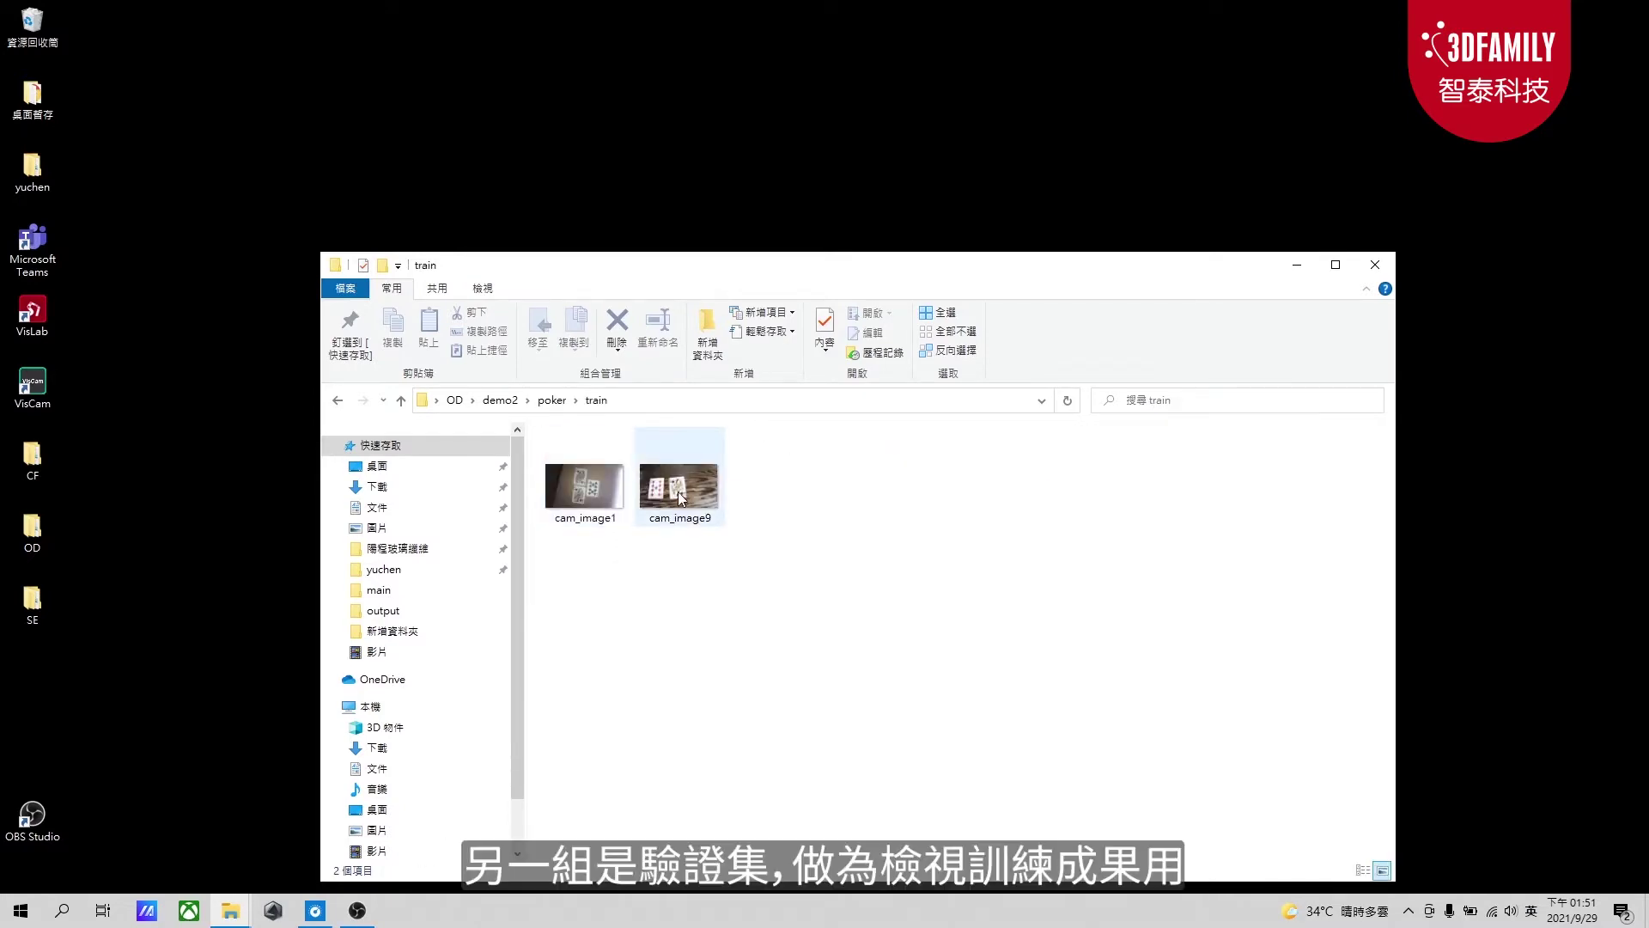
left_click(401, 401)
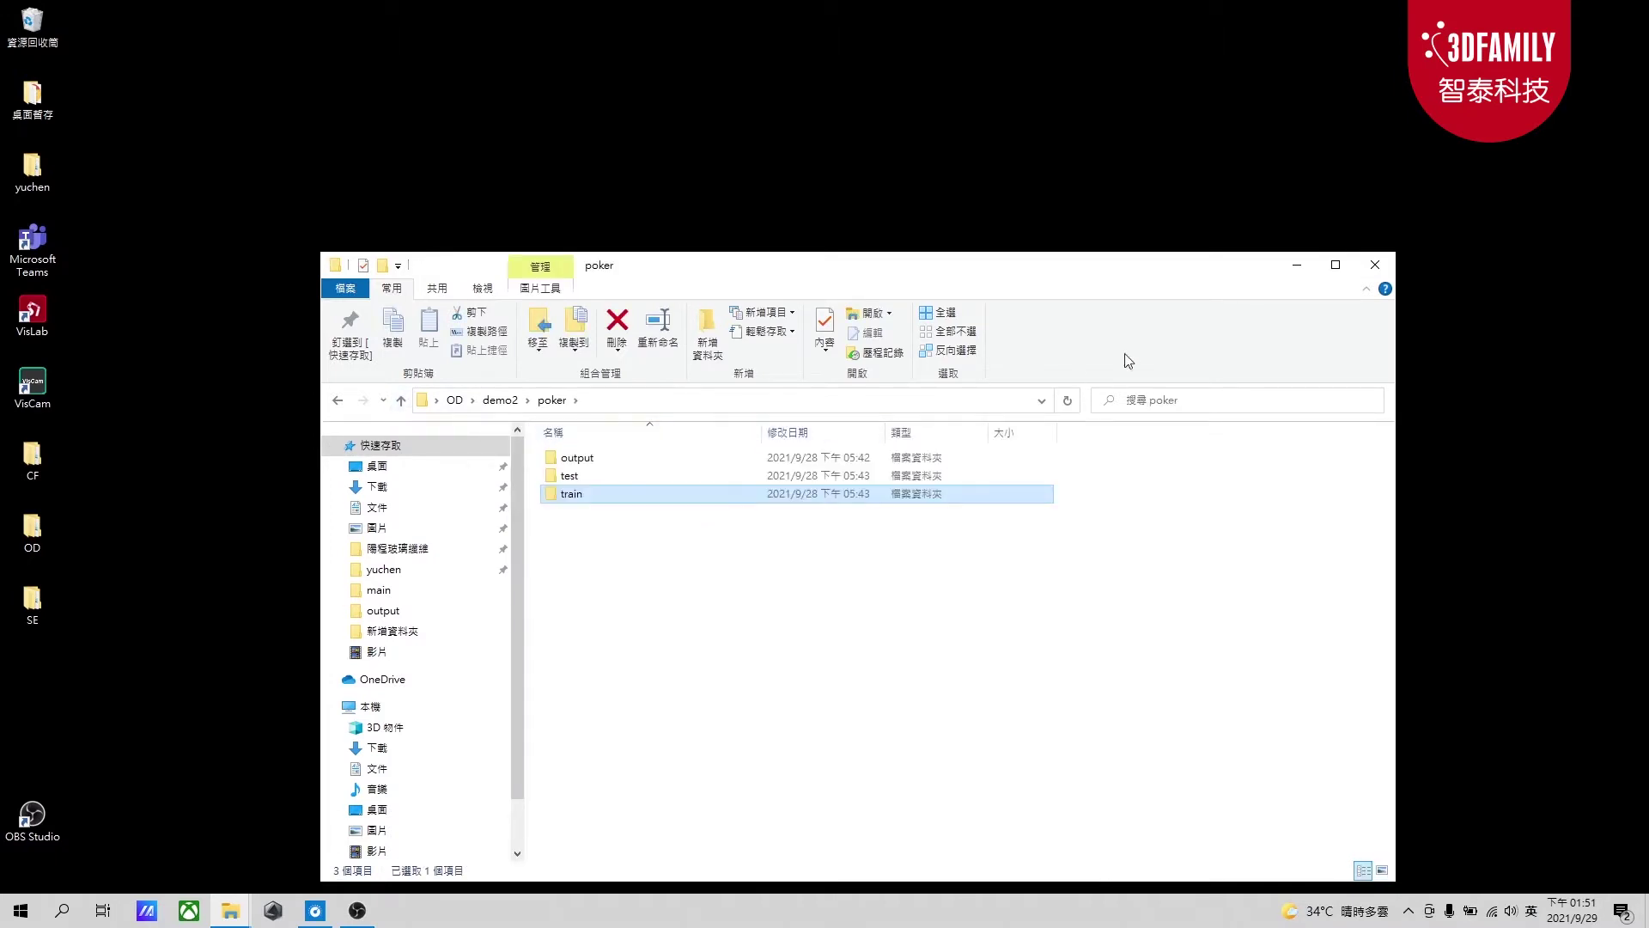
left_click(1381, 273)
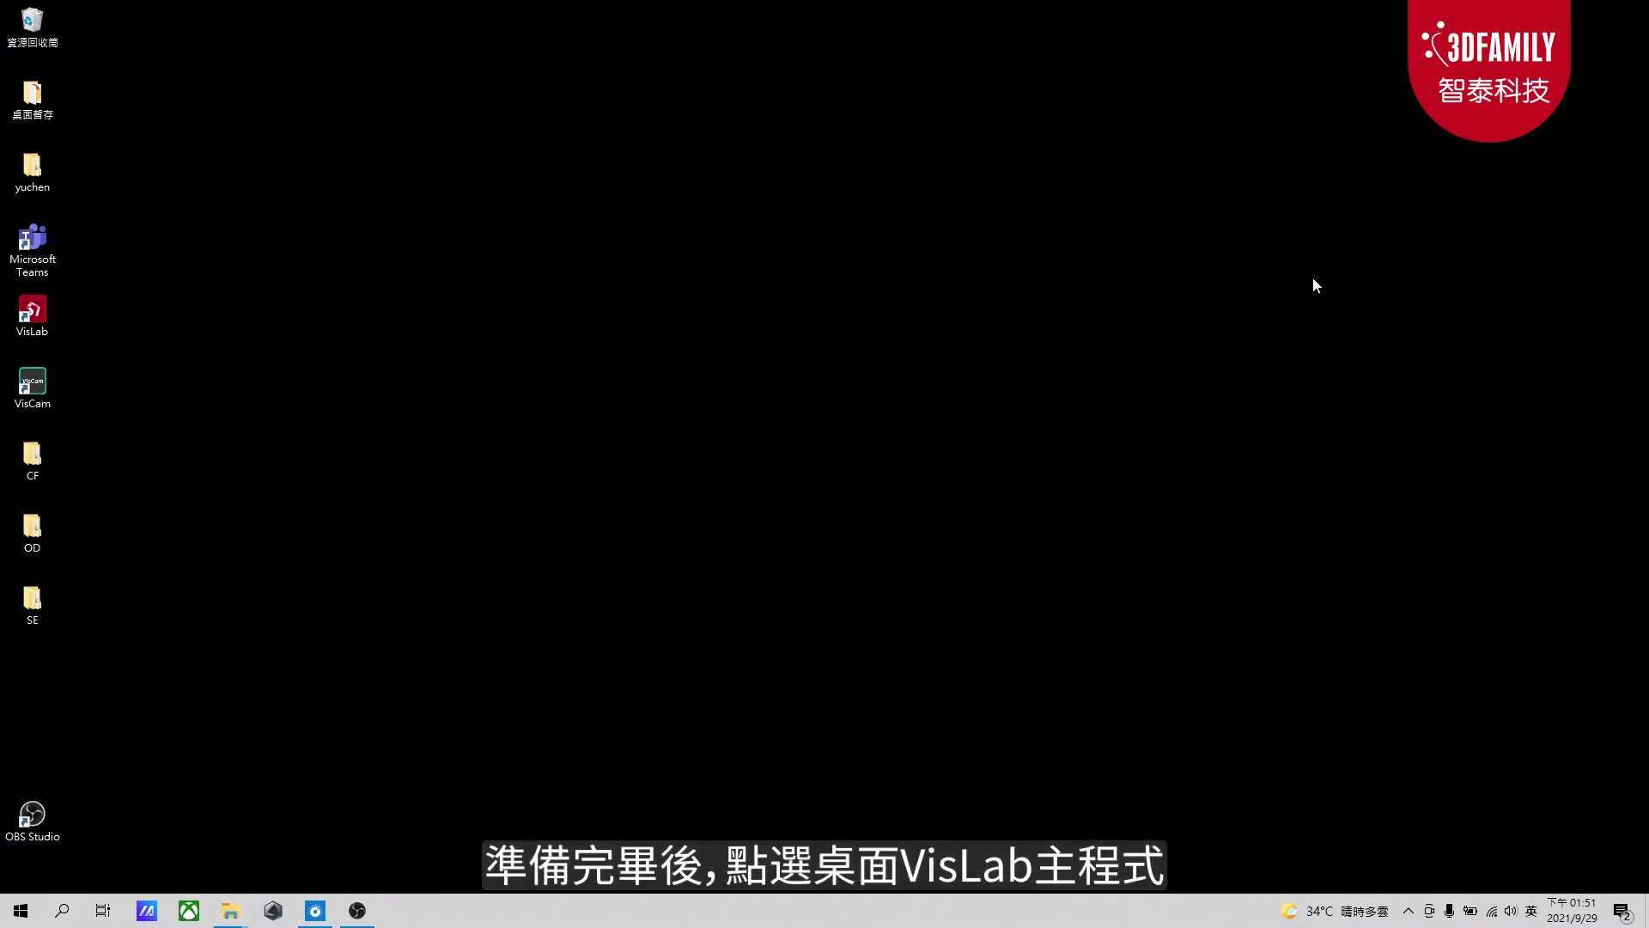
Launch VisLab and open the labelling tool (標記工具) for object detection (物件偵測)
double_click(19, 330)
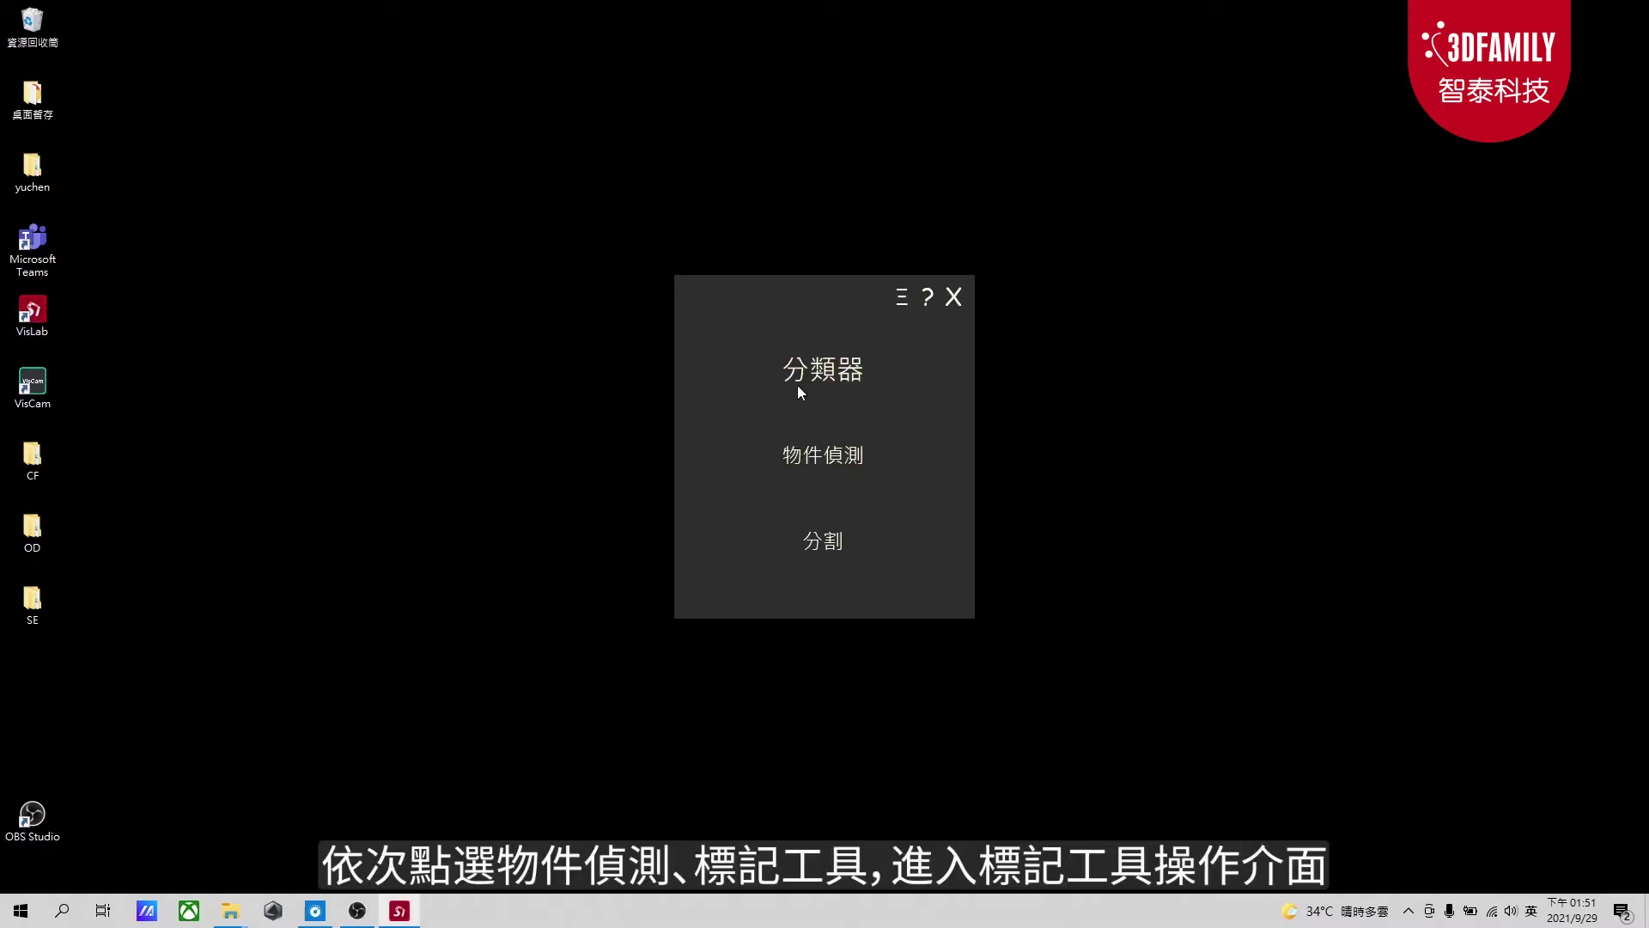
left_click(816, 456)
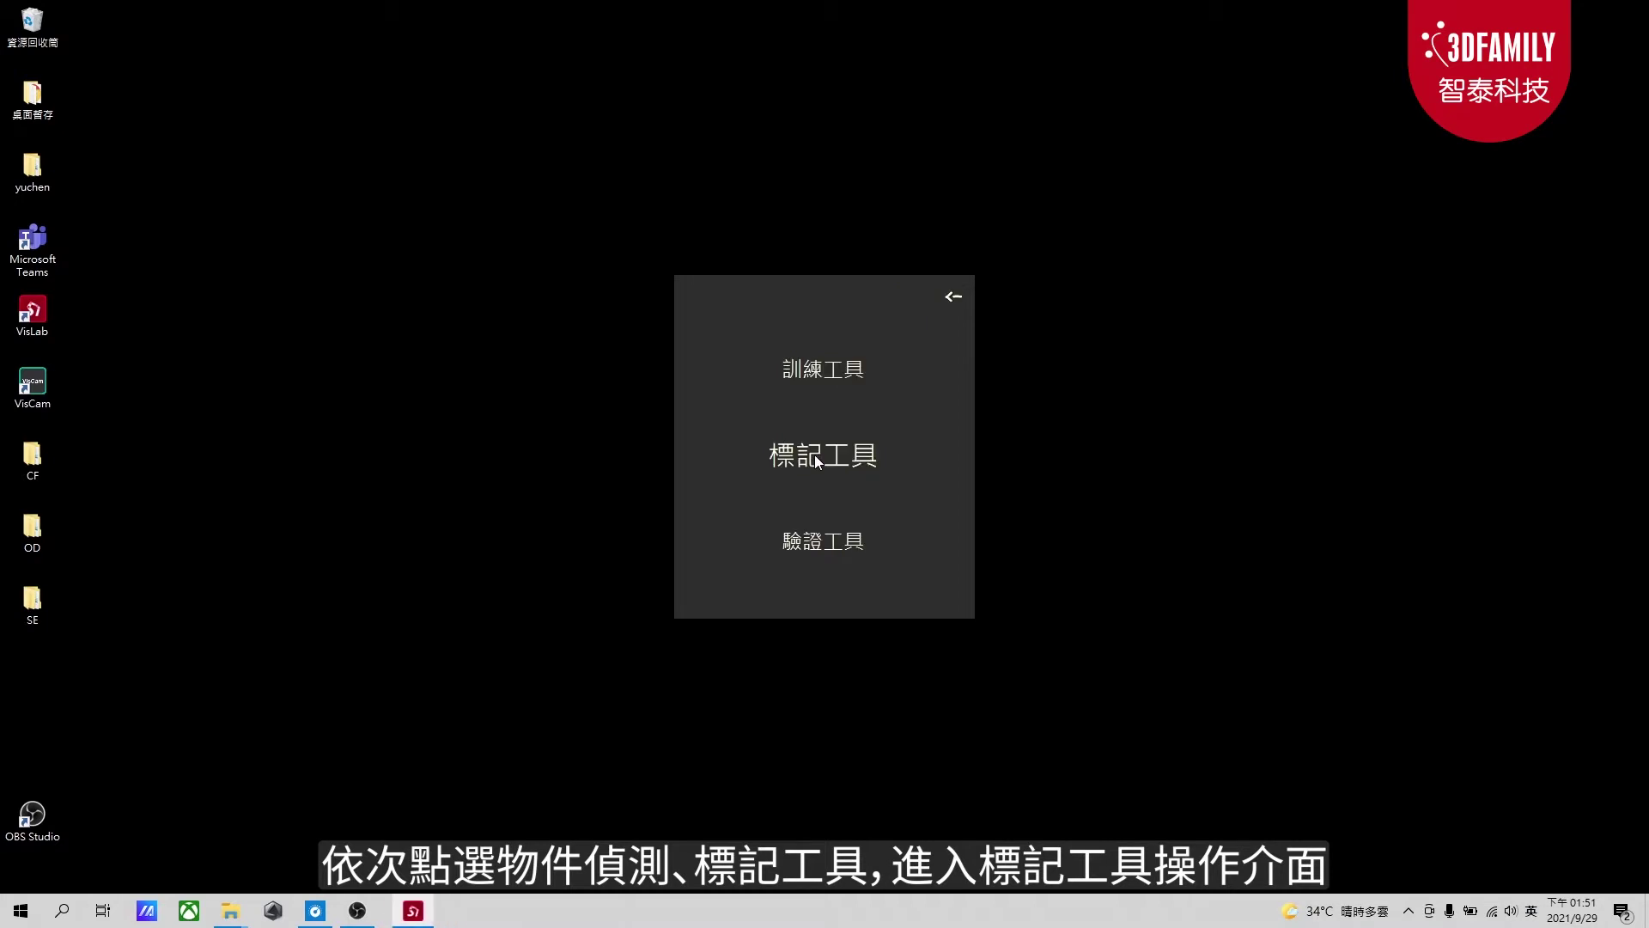
left_click(808, 434)
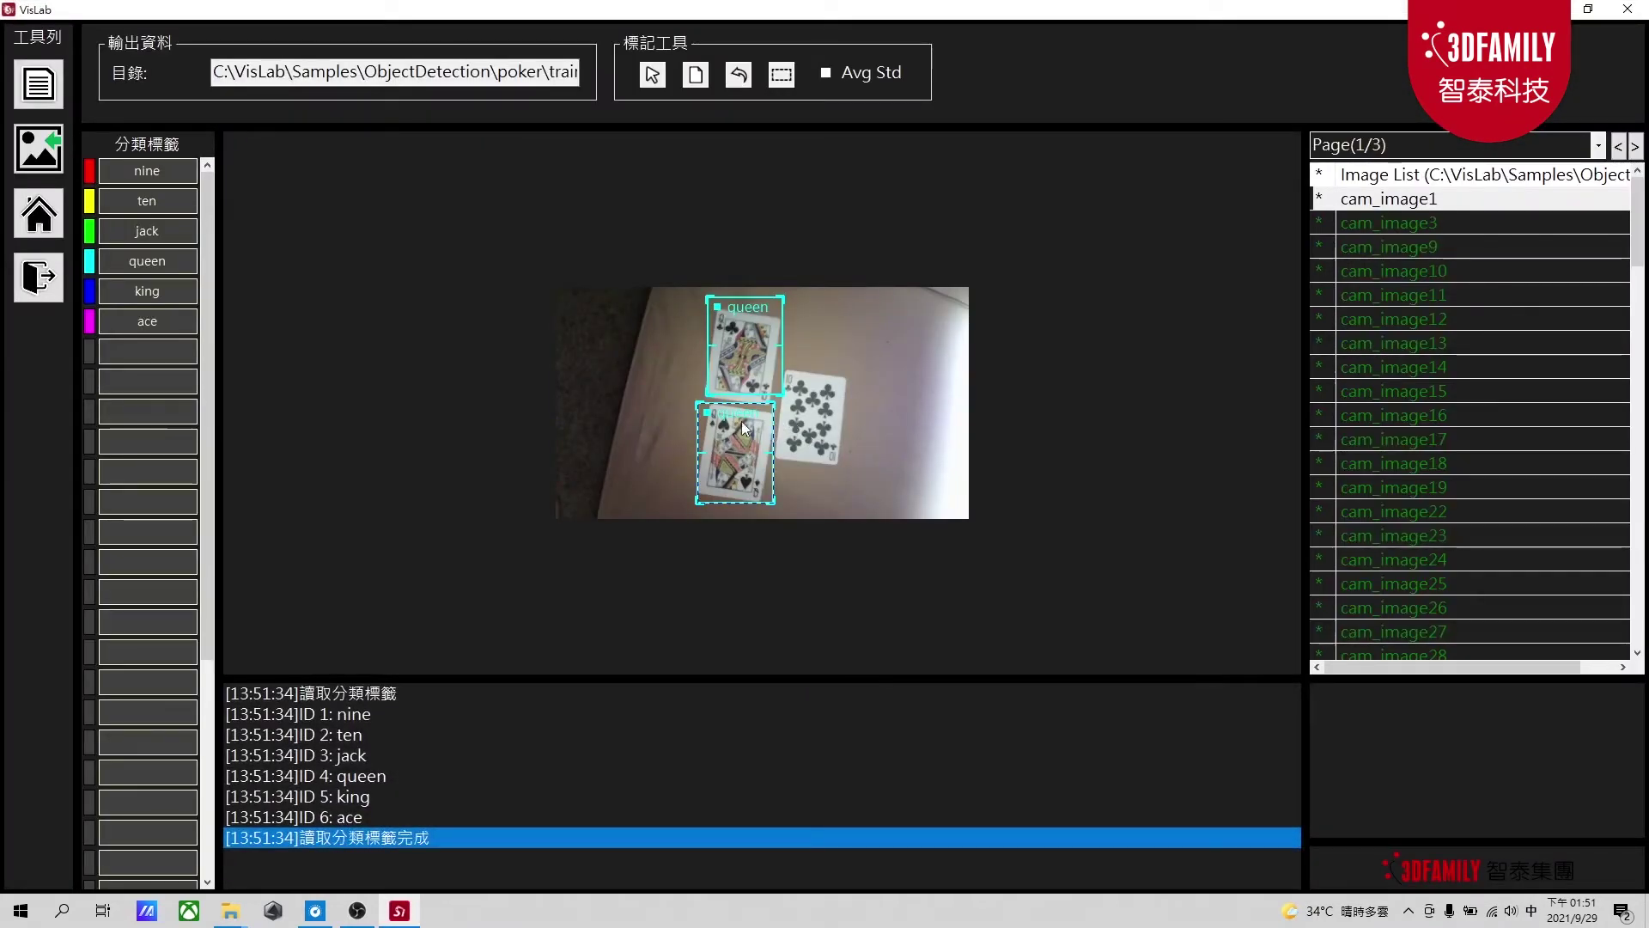
Load the desktop folder OD\demo2\poker\train as the reference directory (參考目錄) for labelling
left_click(38, 85)
left_click(1103, 432)
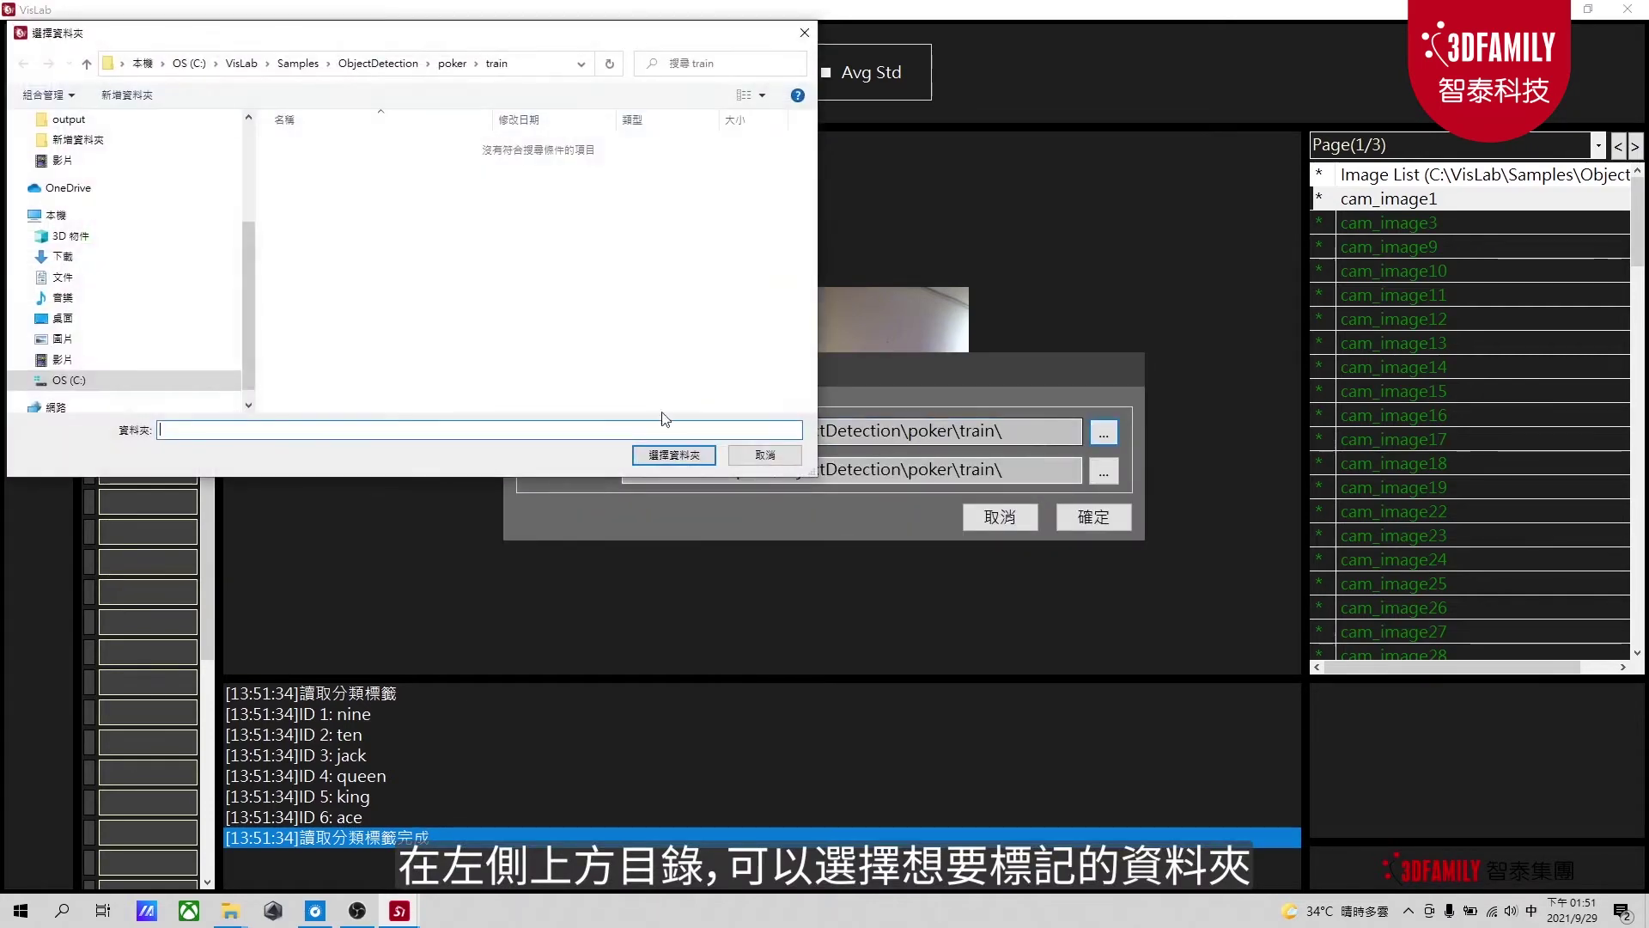
left_click(451, 63)
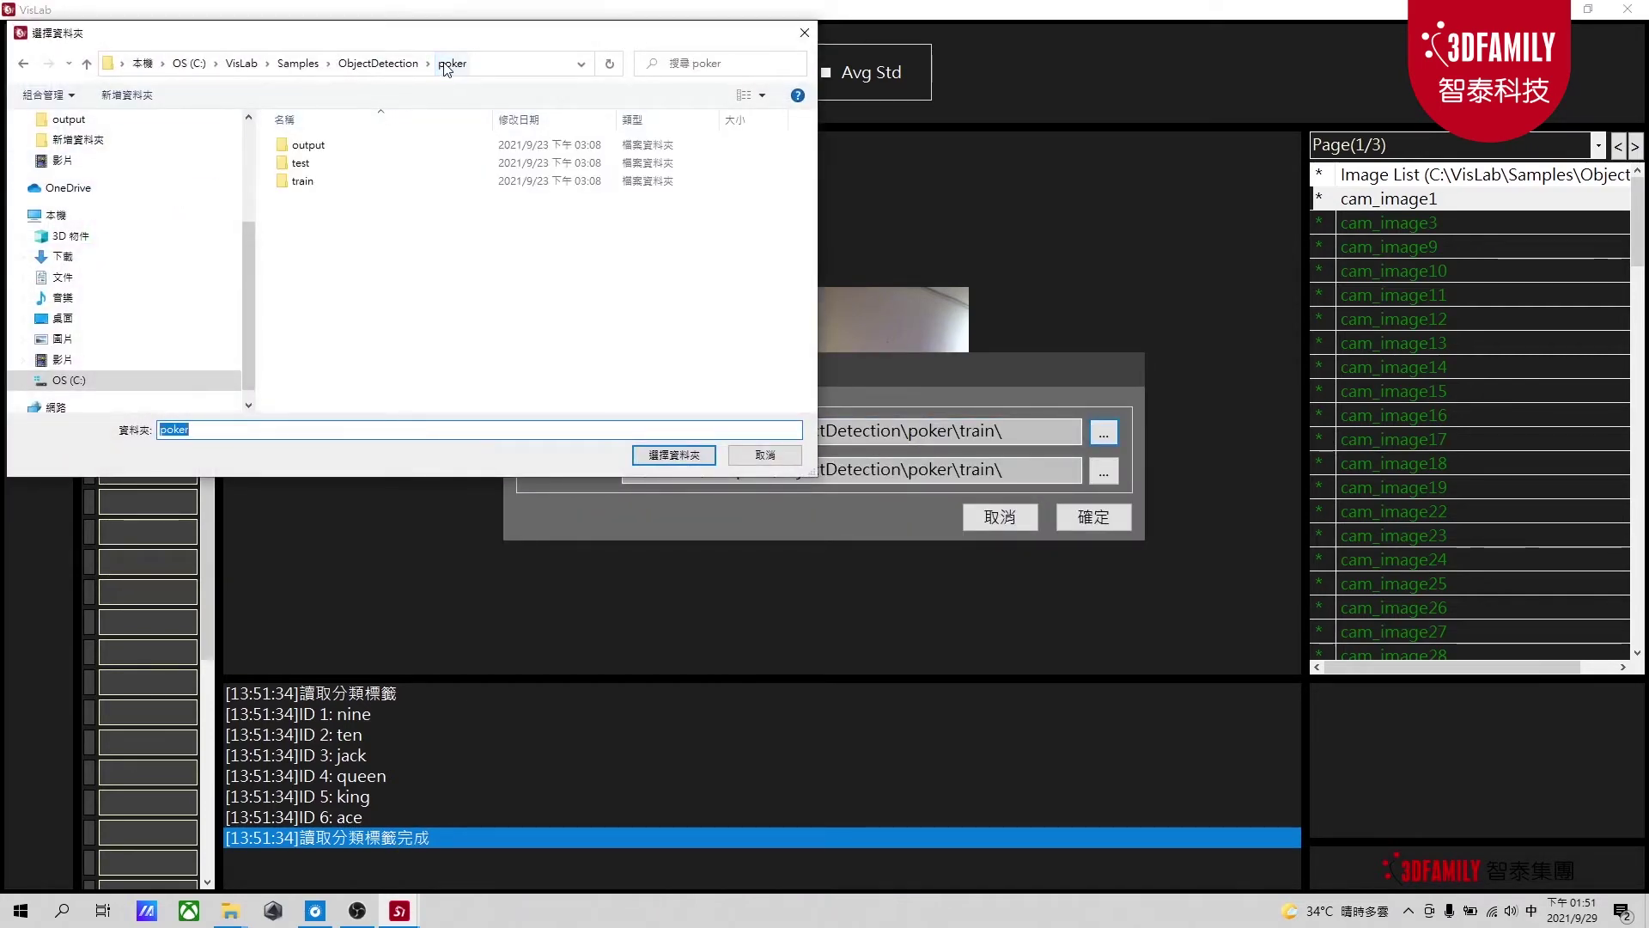
left_click(129, 321)
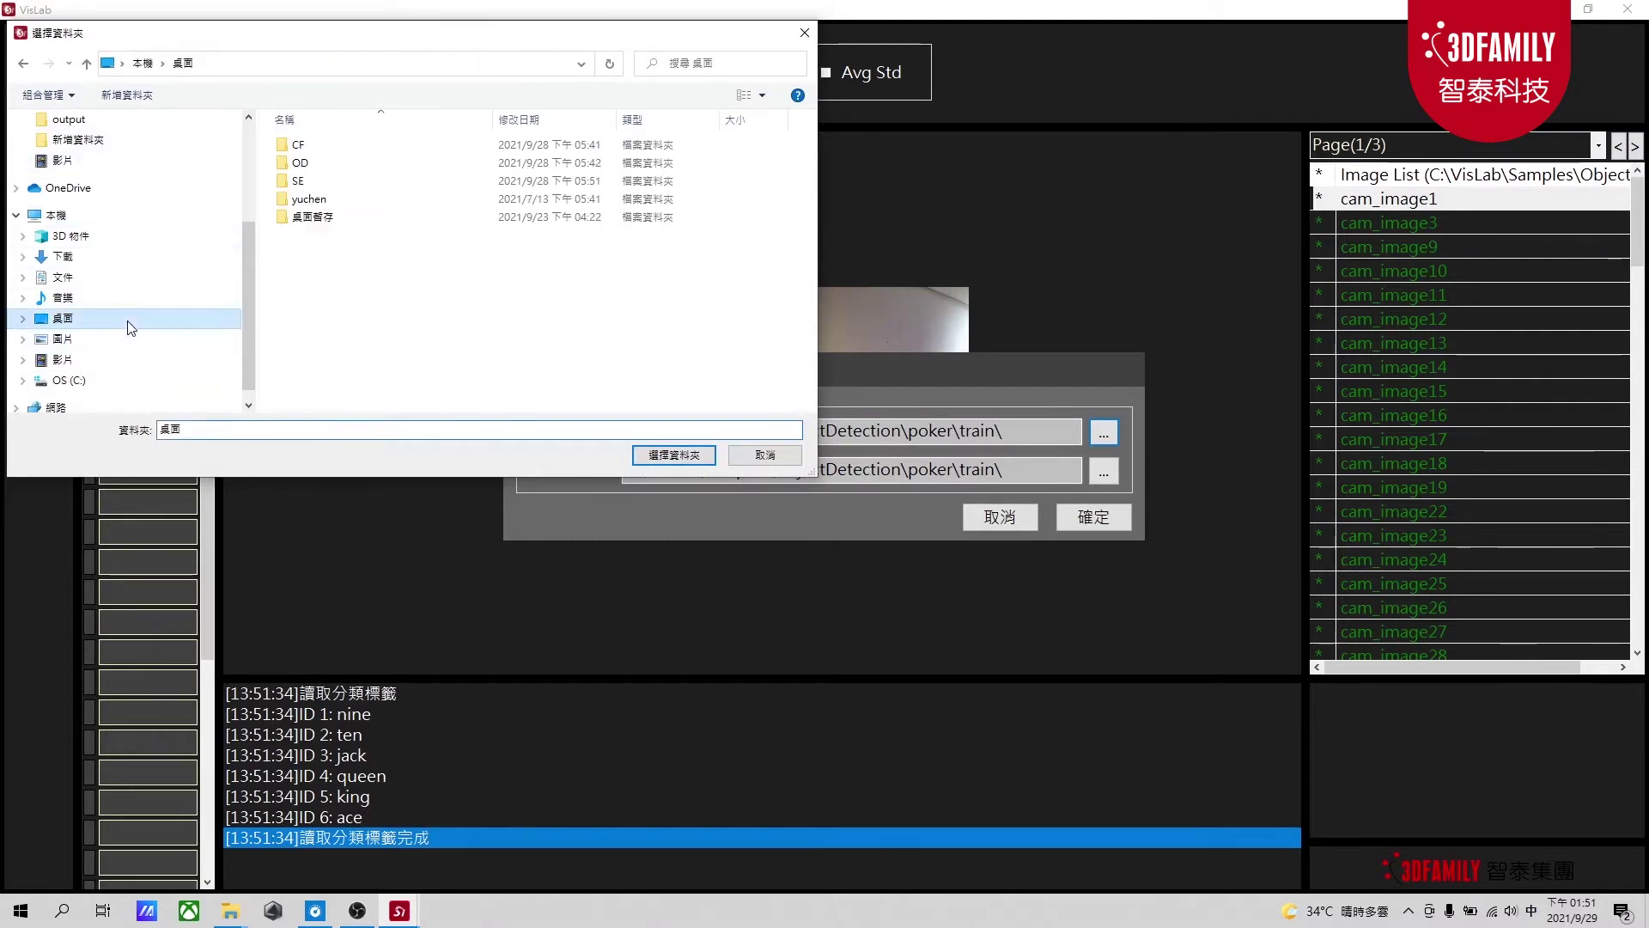
double_click(337, 172)
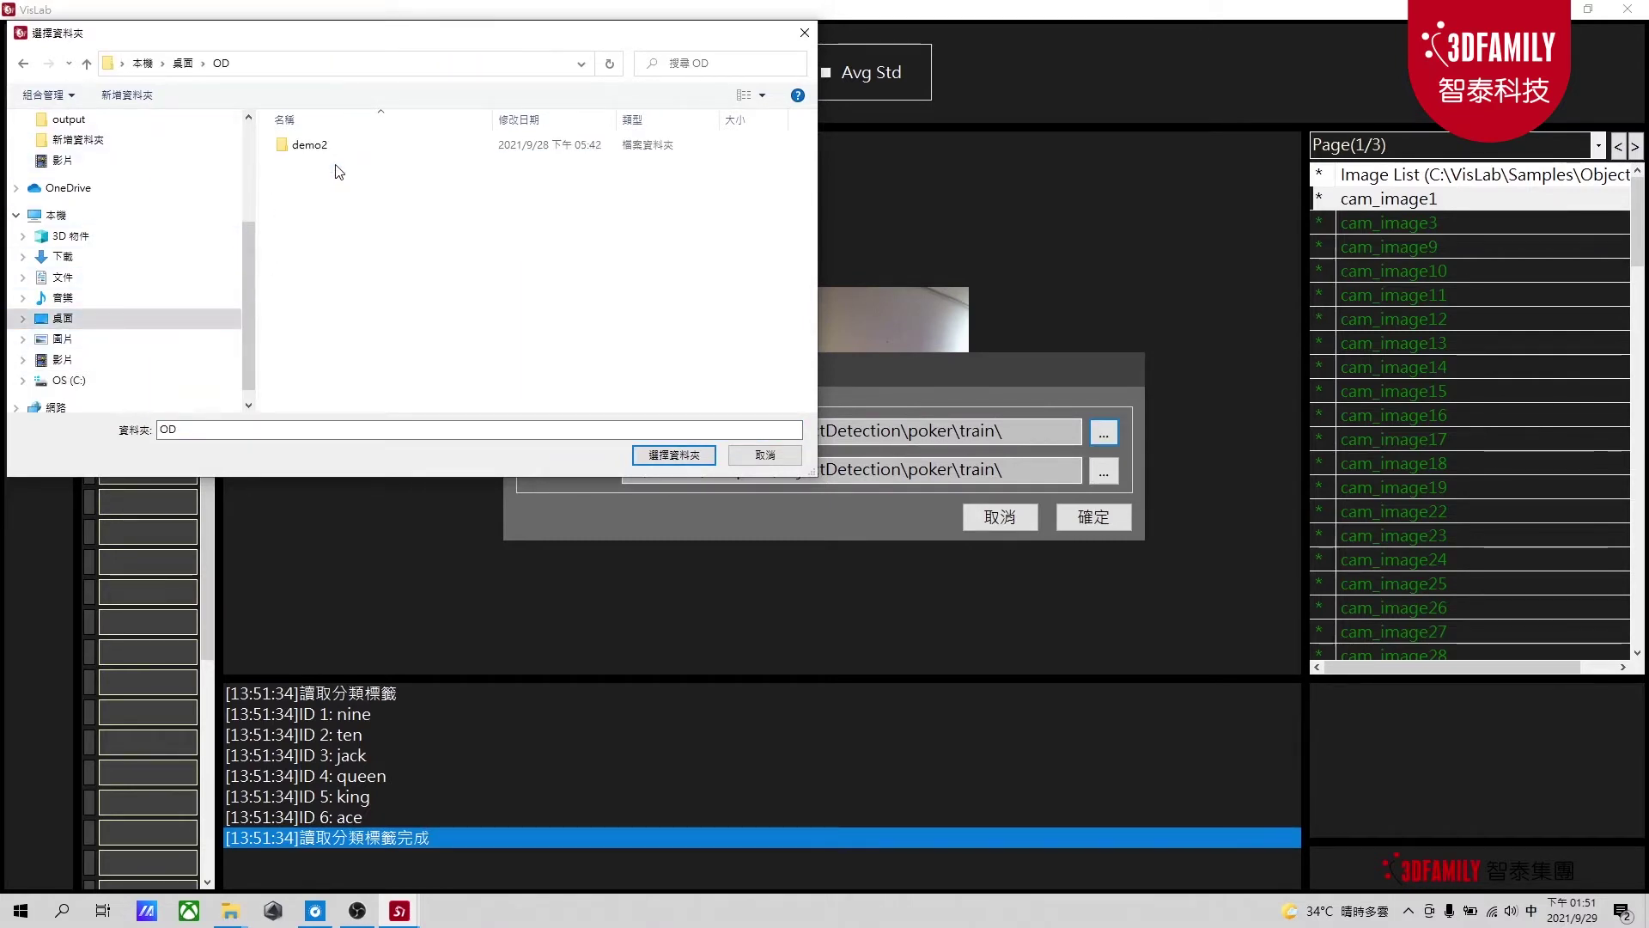
left_click(342, 146)
double_click(342, 146)
double_click(342, 146)
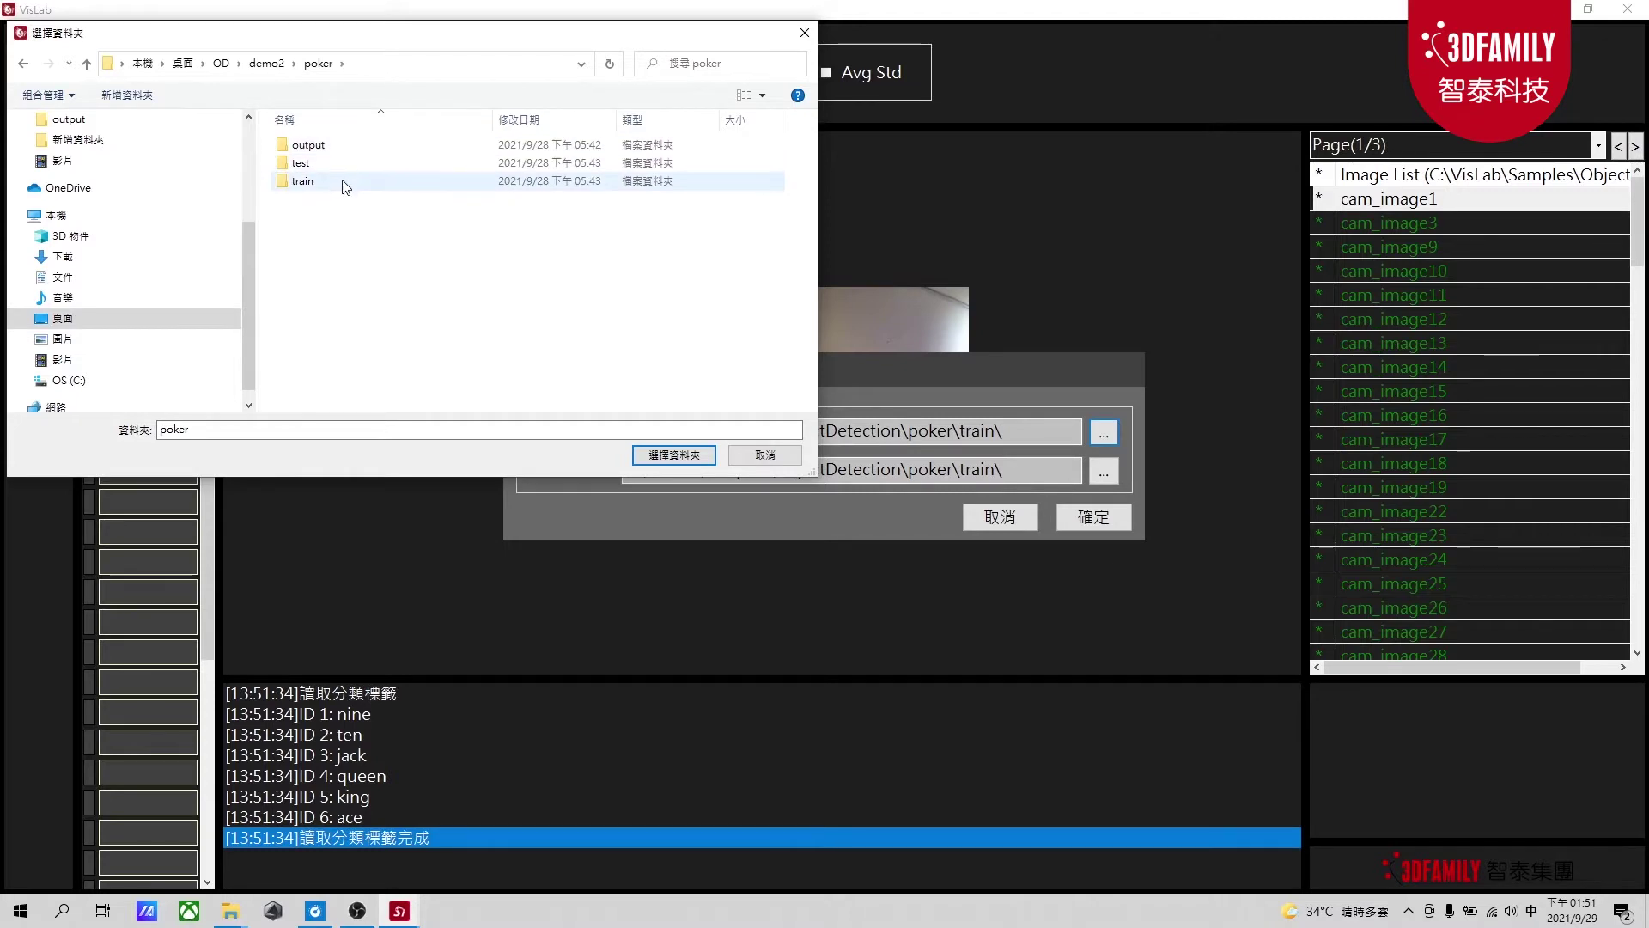
double_click(344, 180)
left_click(662, 460)
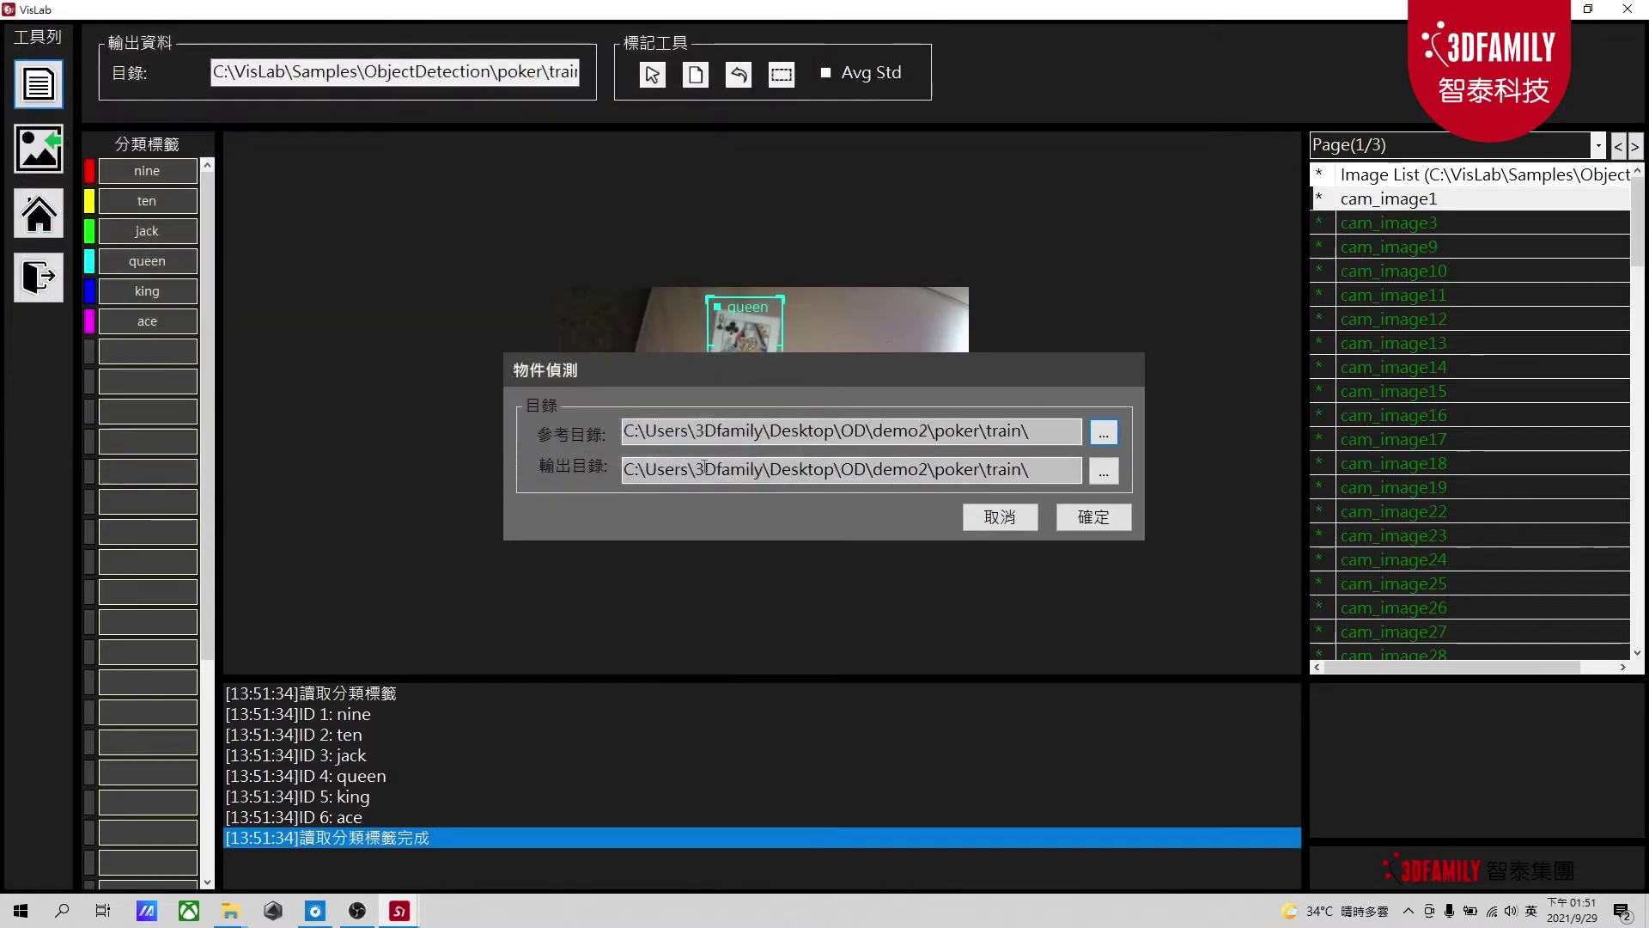
left_click(1084, 519)
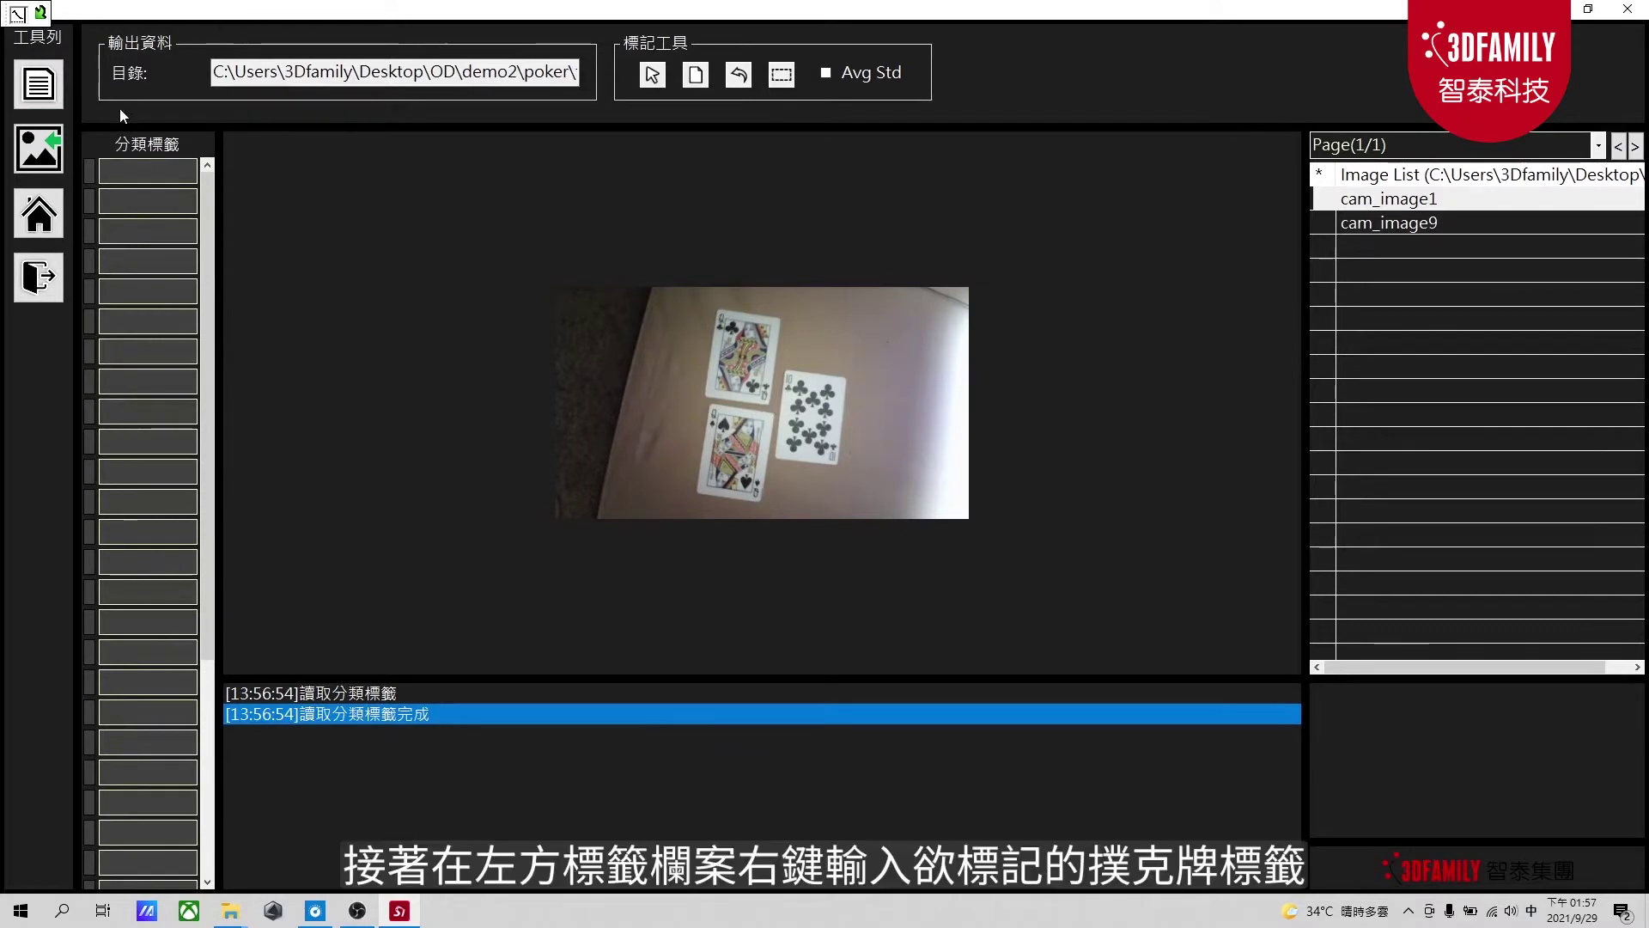
Add the classification label Q in the first empty label slot
left_click(121, 153)
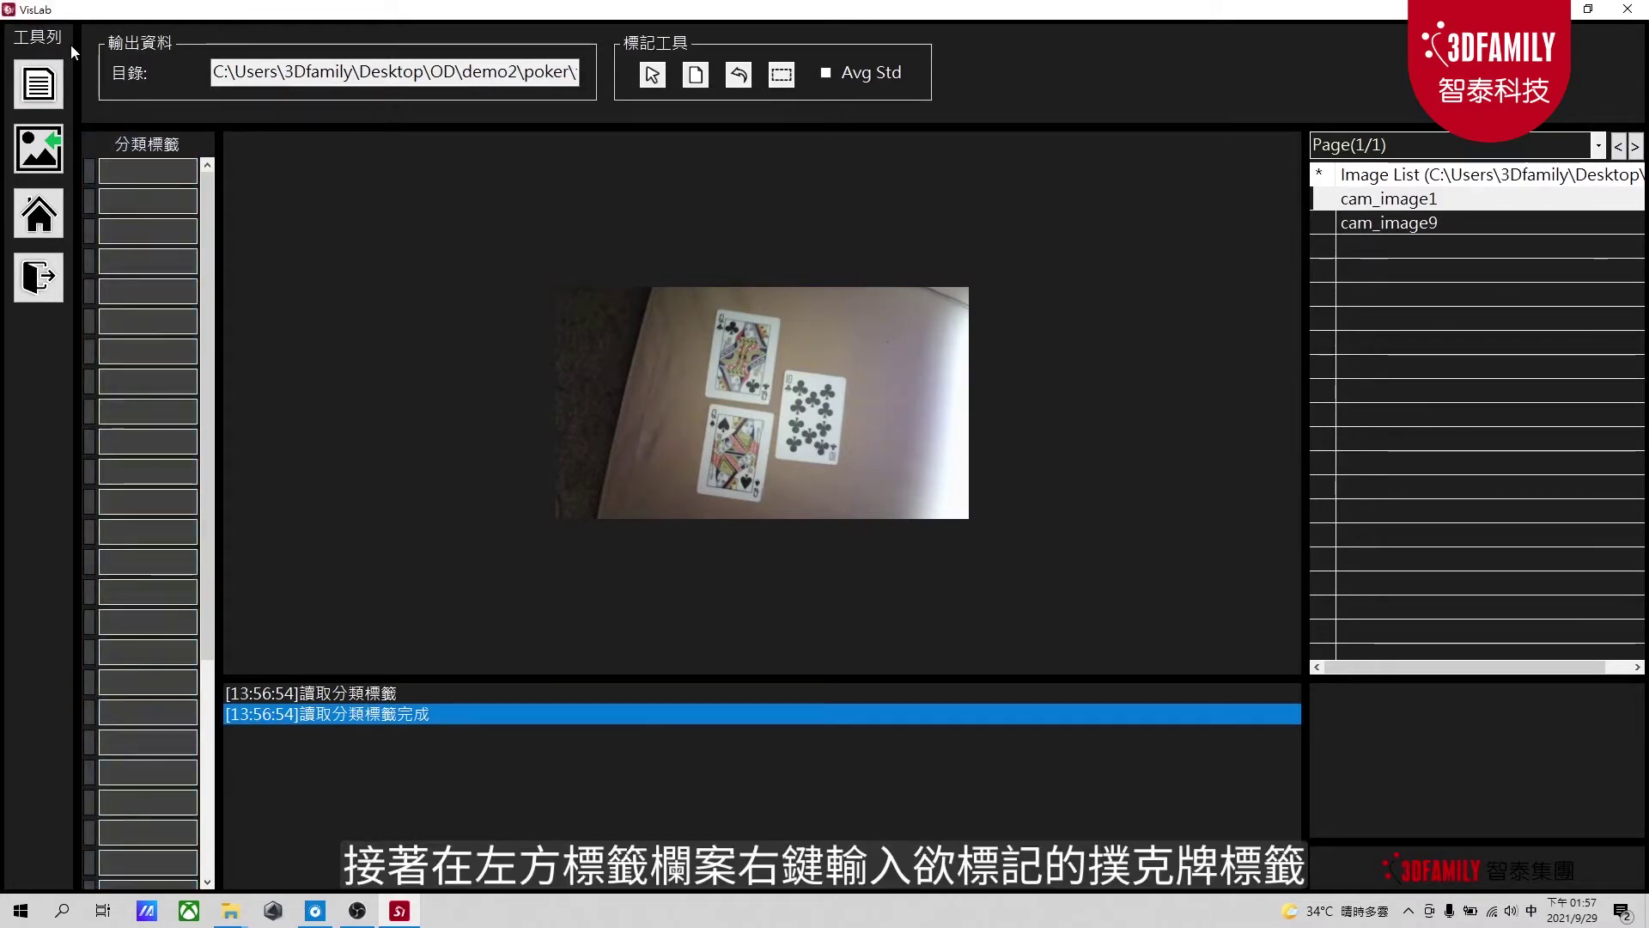
right_click(162, 166)
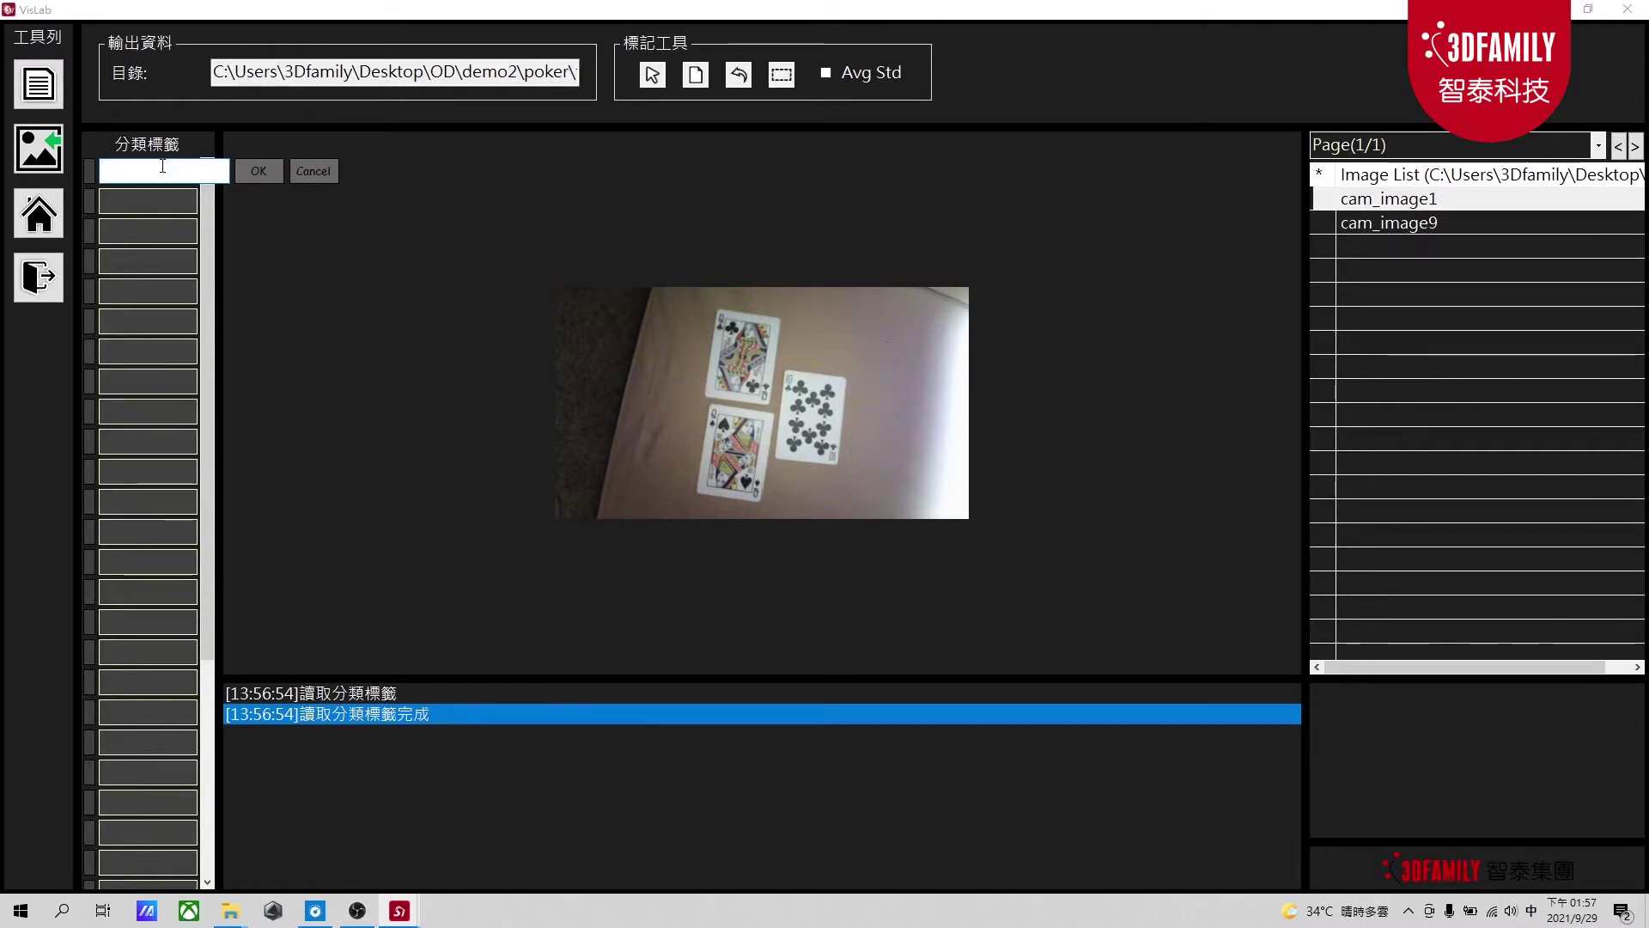
type("Q")
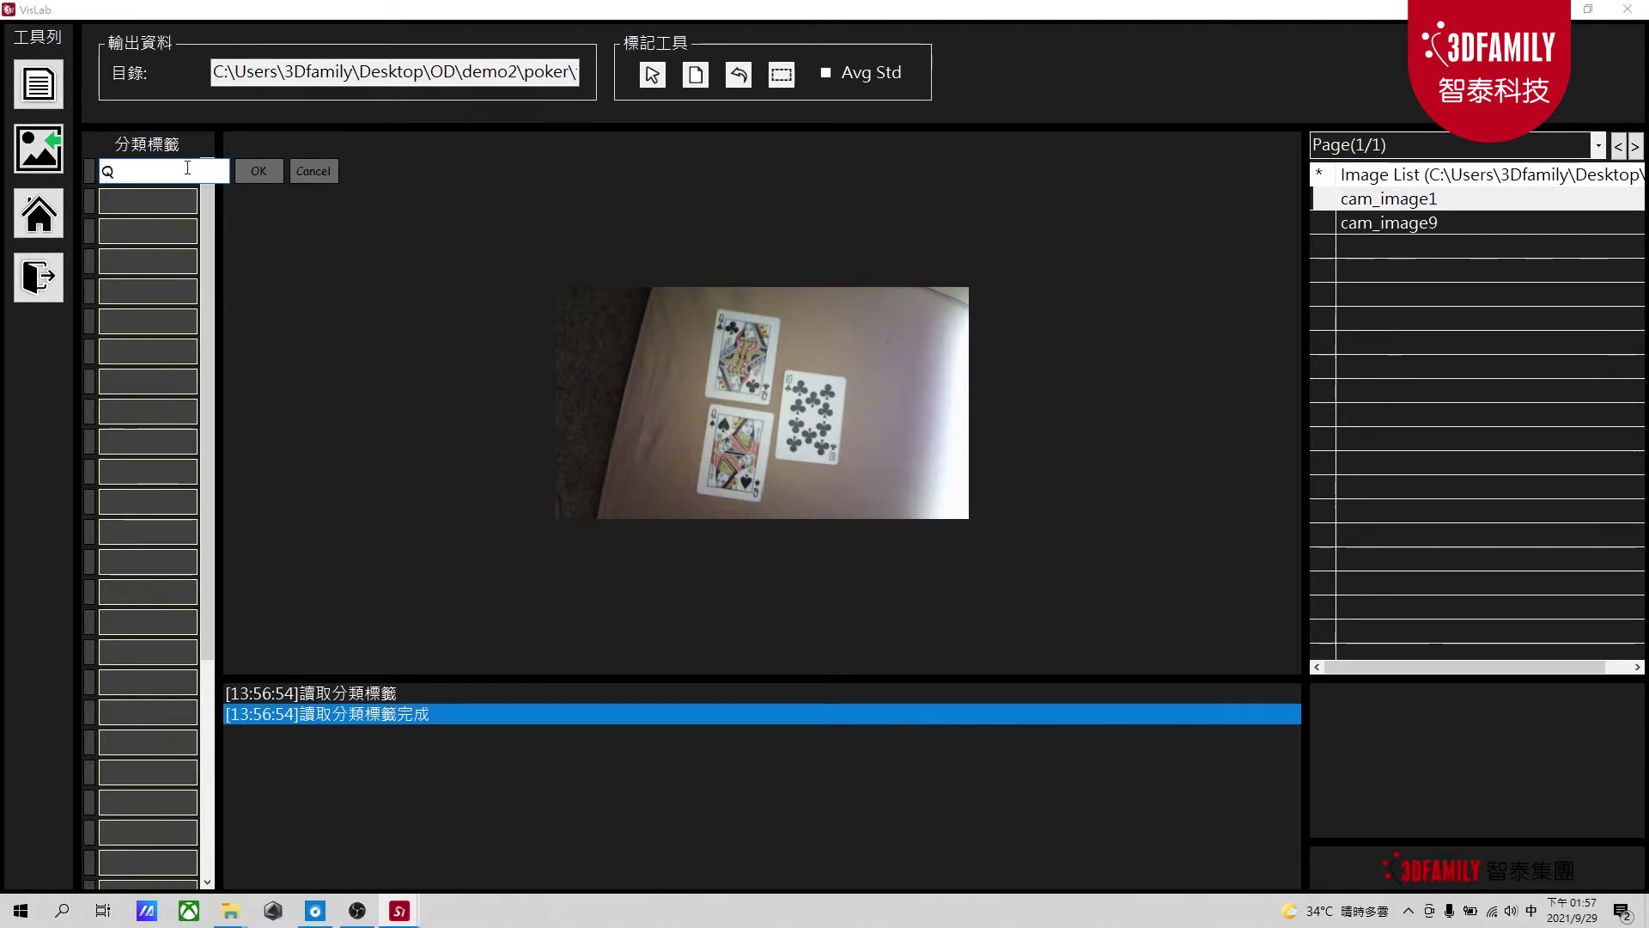
left_click(263, 172)
Add the classification label 10 in the second label slot
right_click(136, 198)
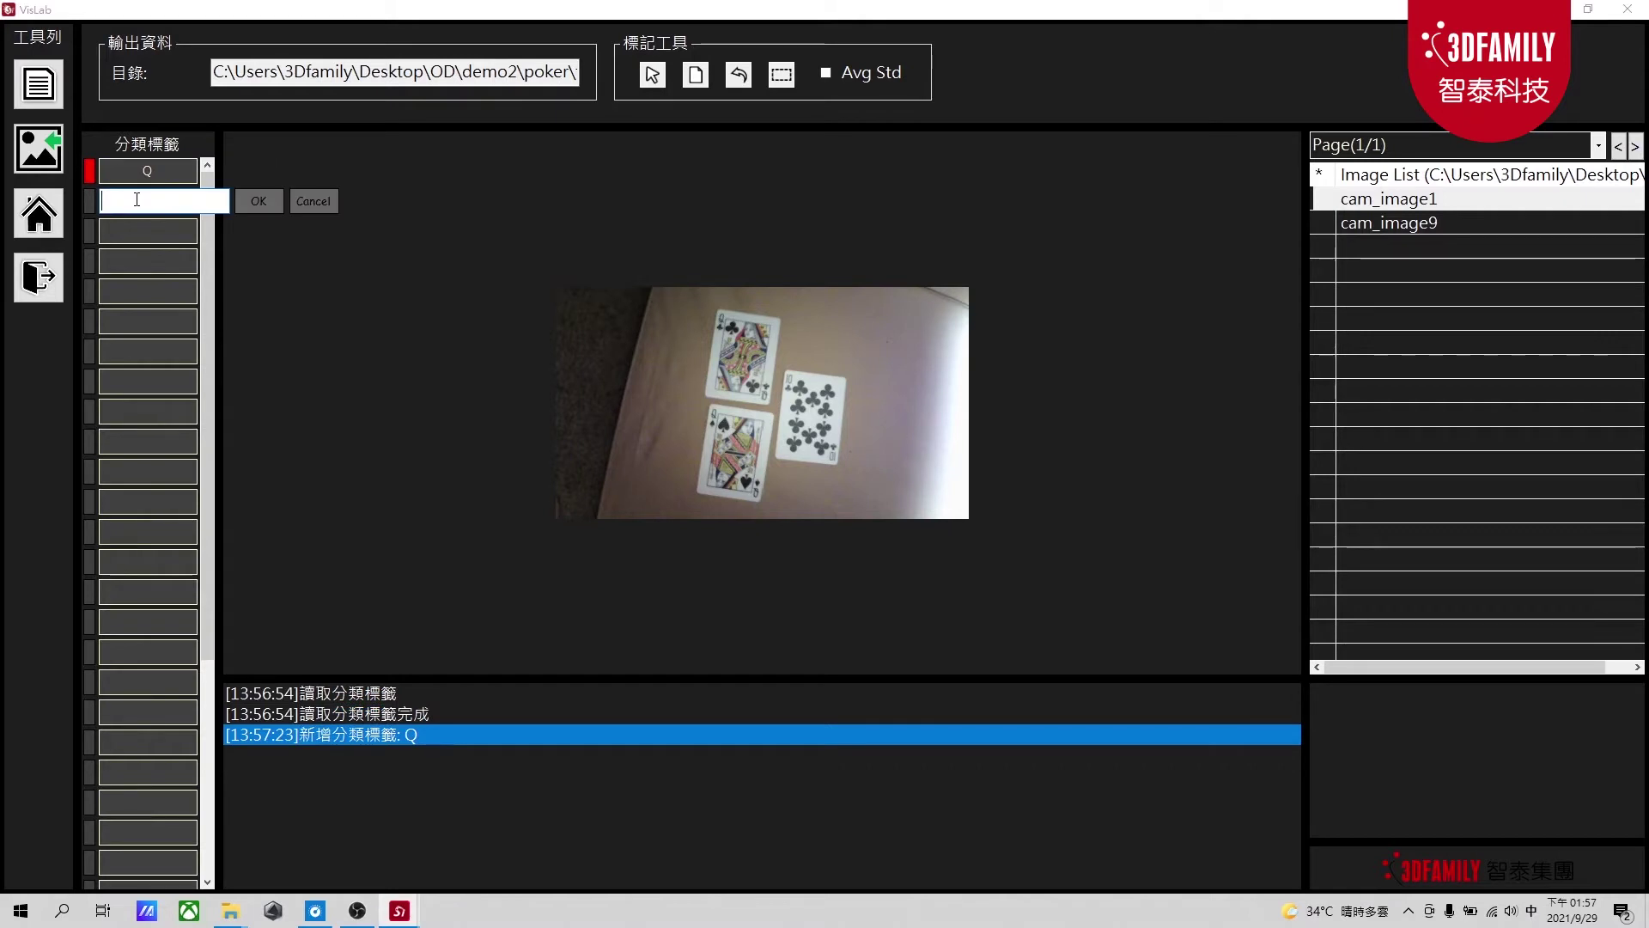
type("ㄅㄢ")
key("shift")
type("10")
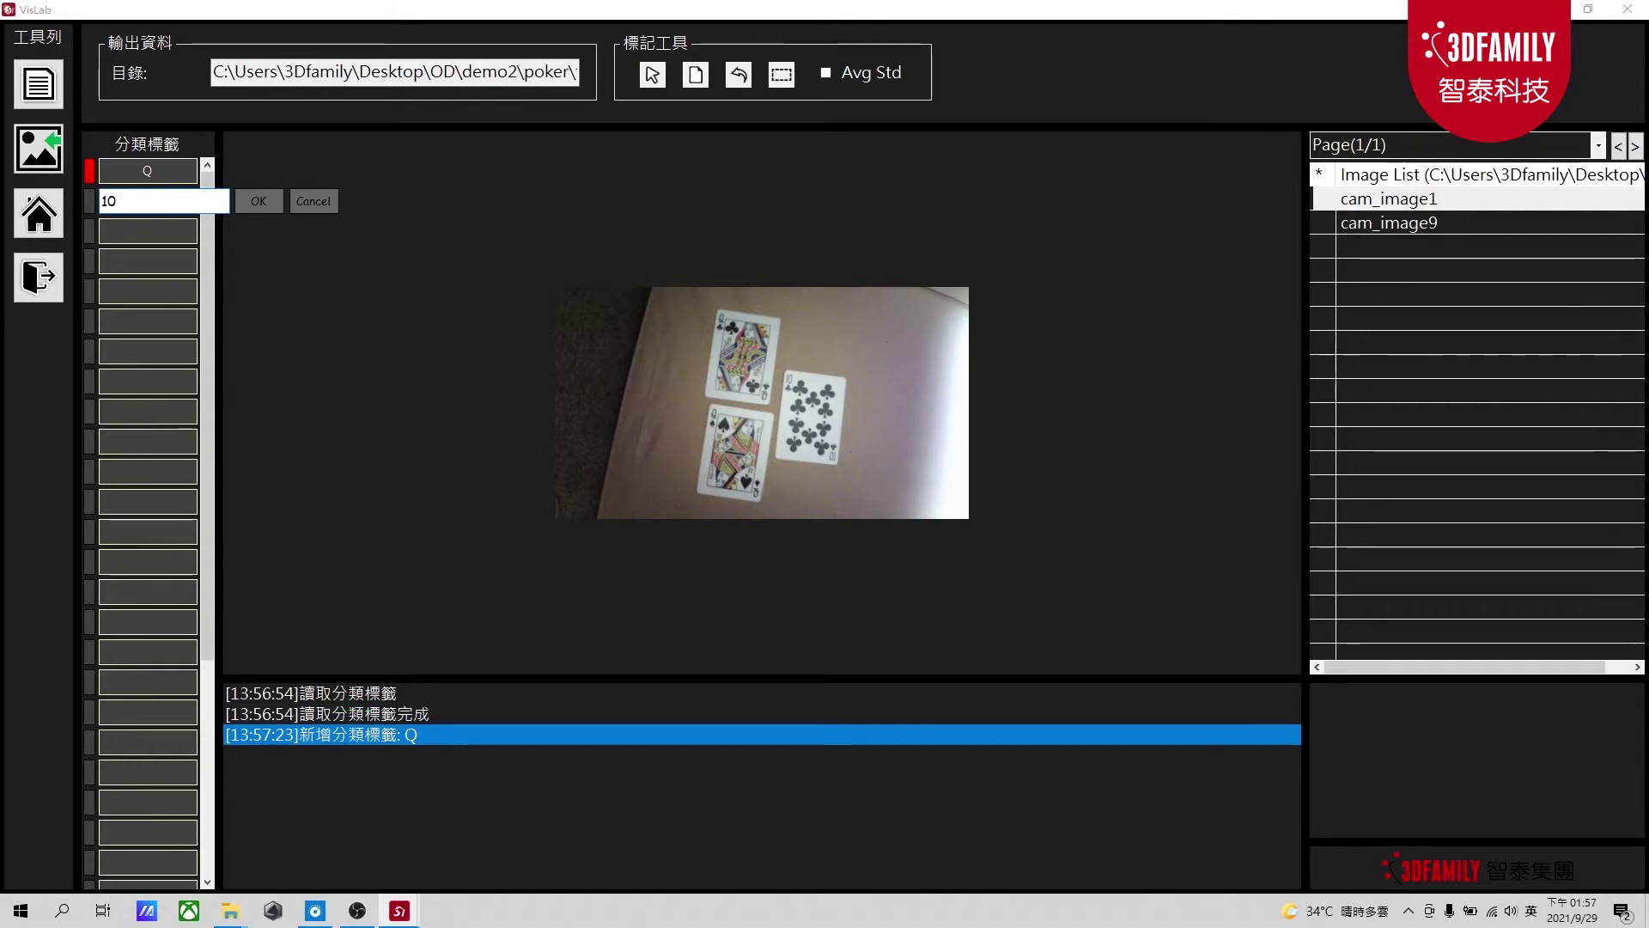
key("Return")
Display cam_image9 and add the classification label 9 in the third label slot
left_click(1385, 225)
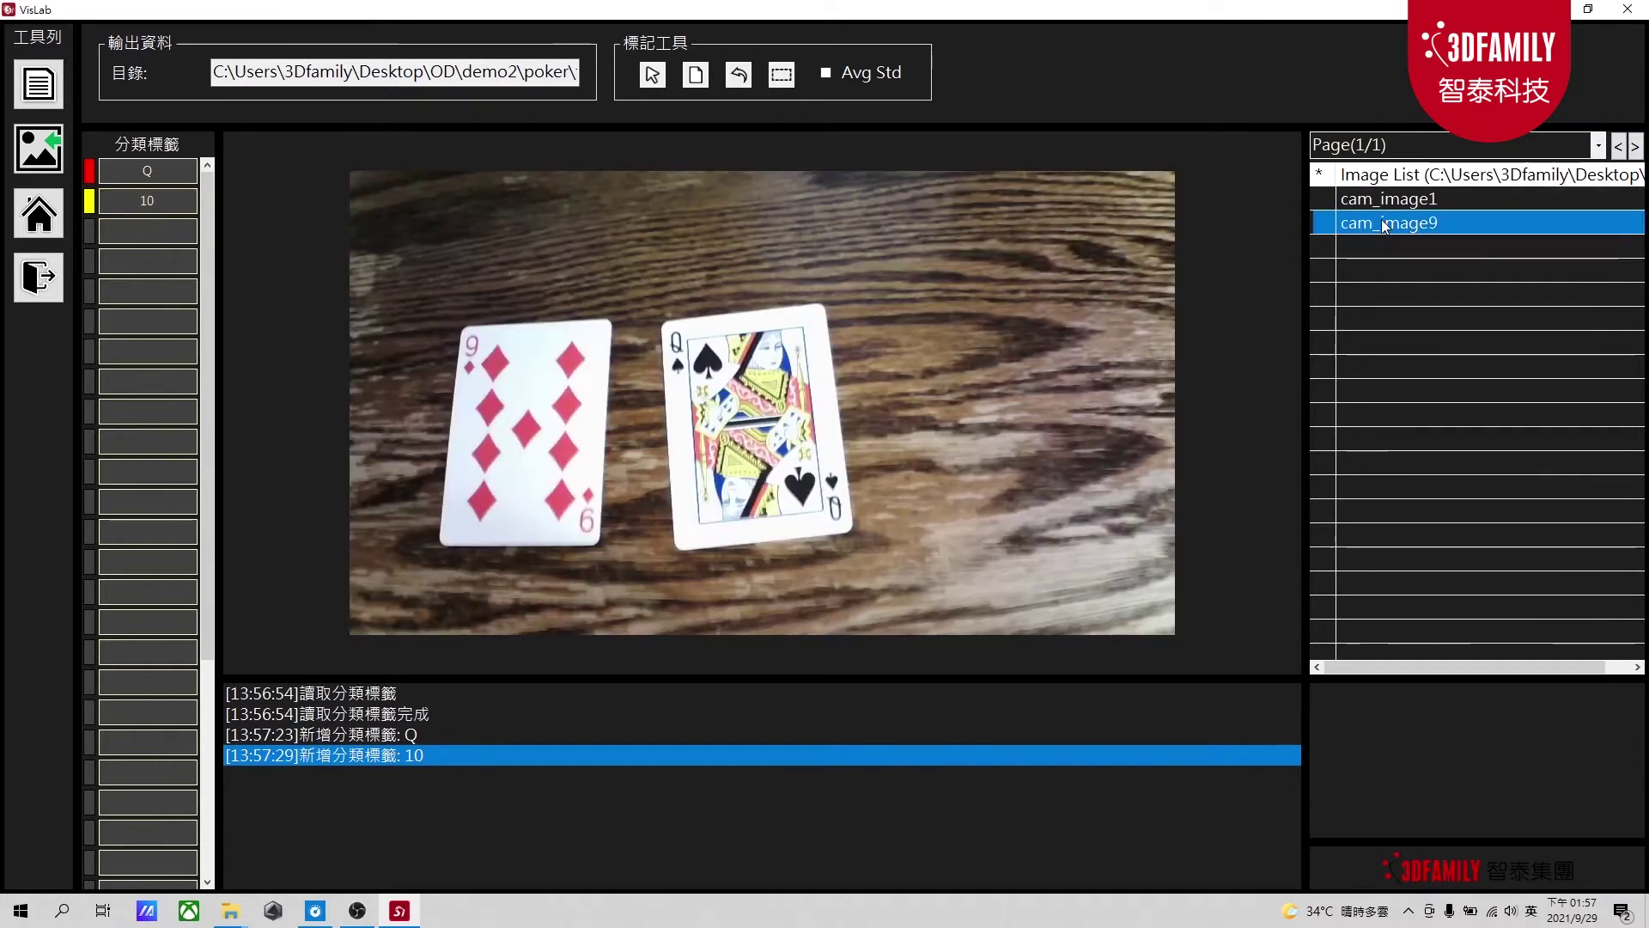
left_click(146, 227)
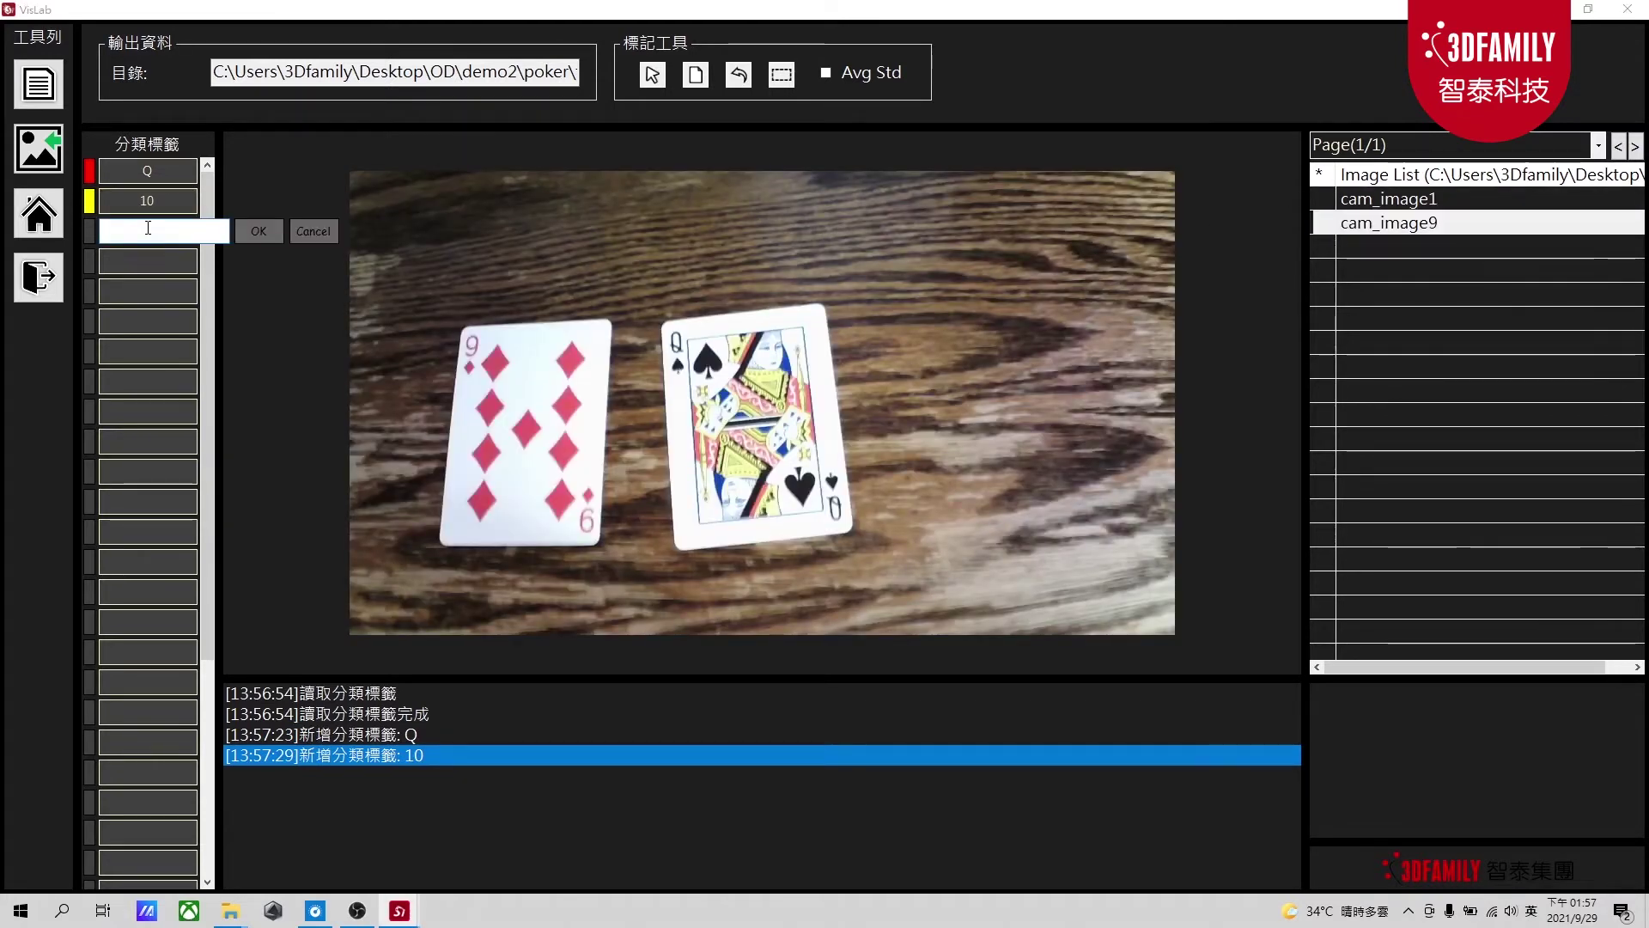
type("9")
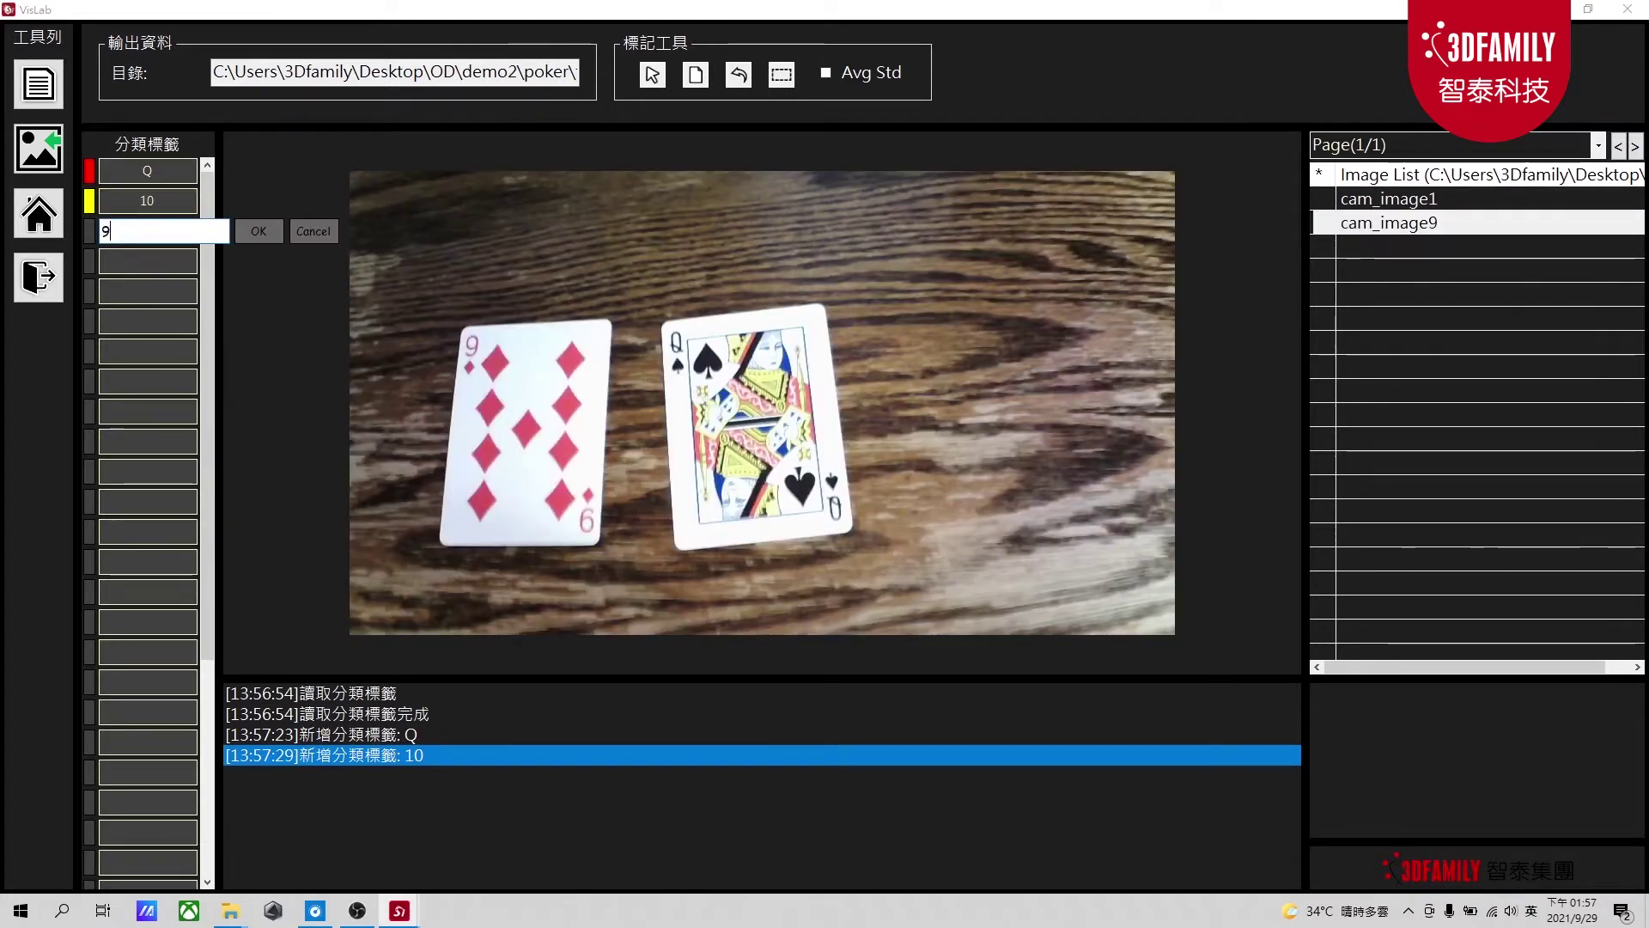
left_click(261, 233)
Return to cam_image1, flip forward to the next image and back to cam_image1
left_click(1357, 200)
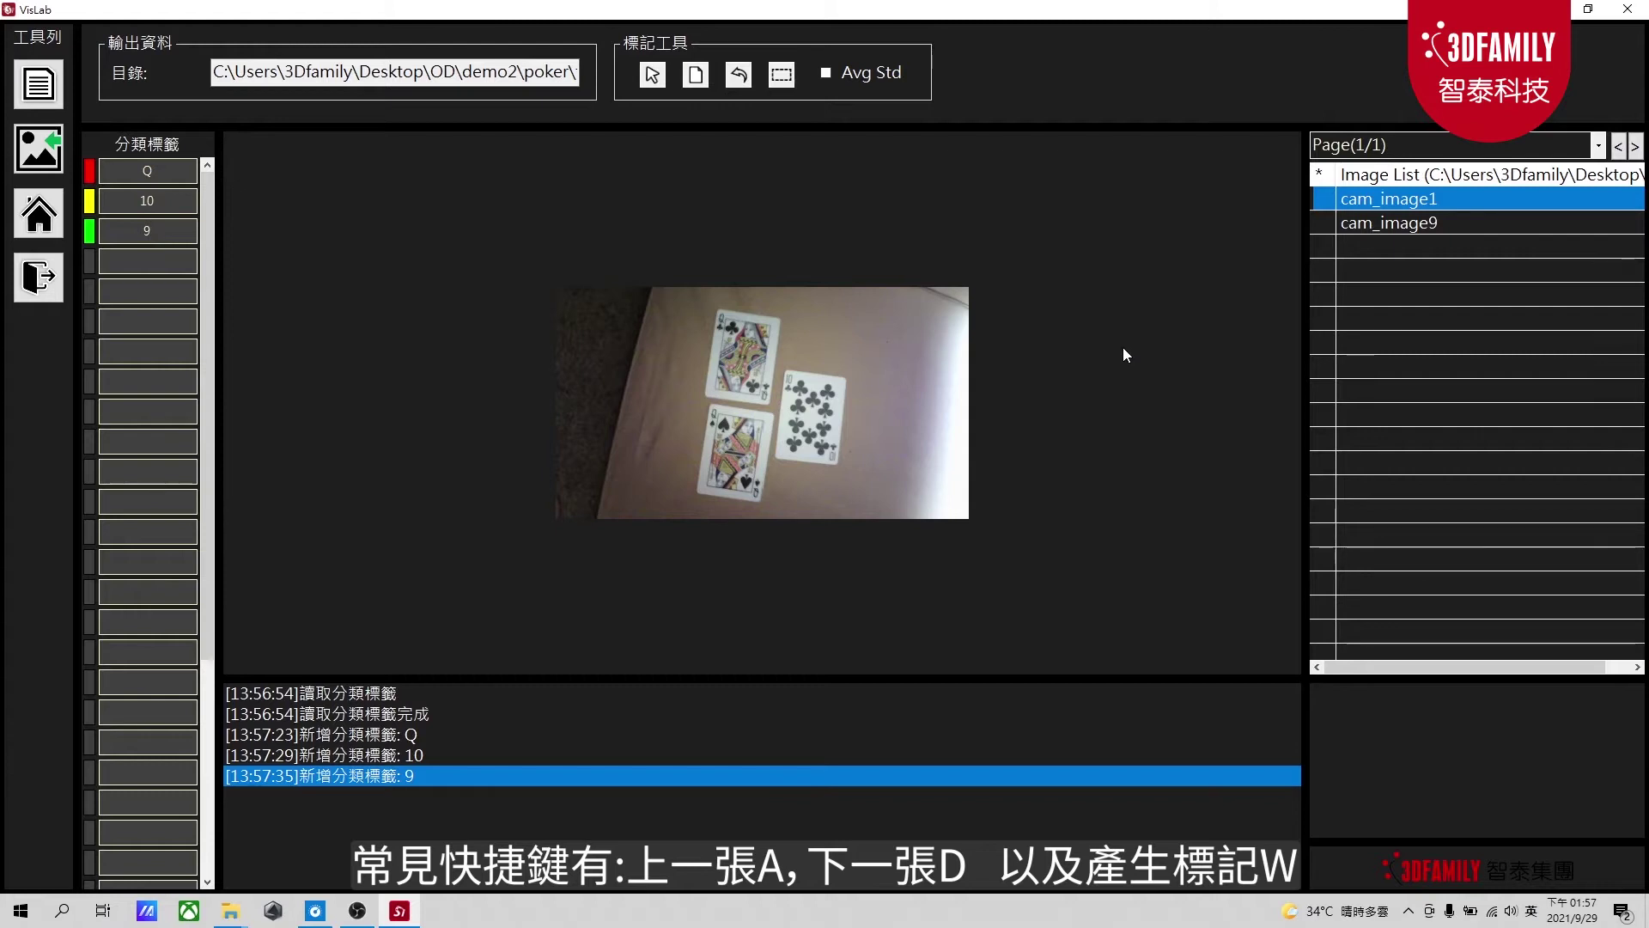
key("d")
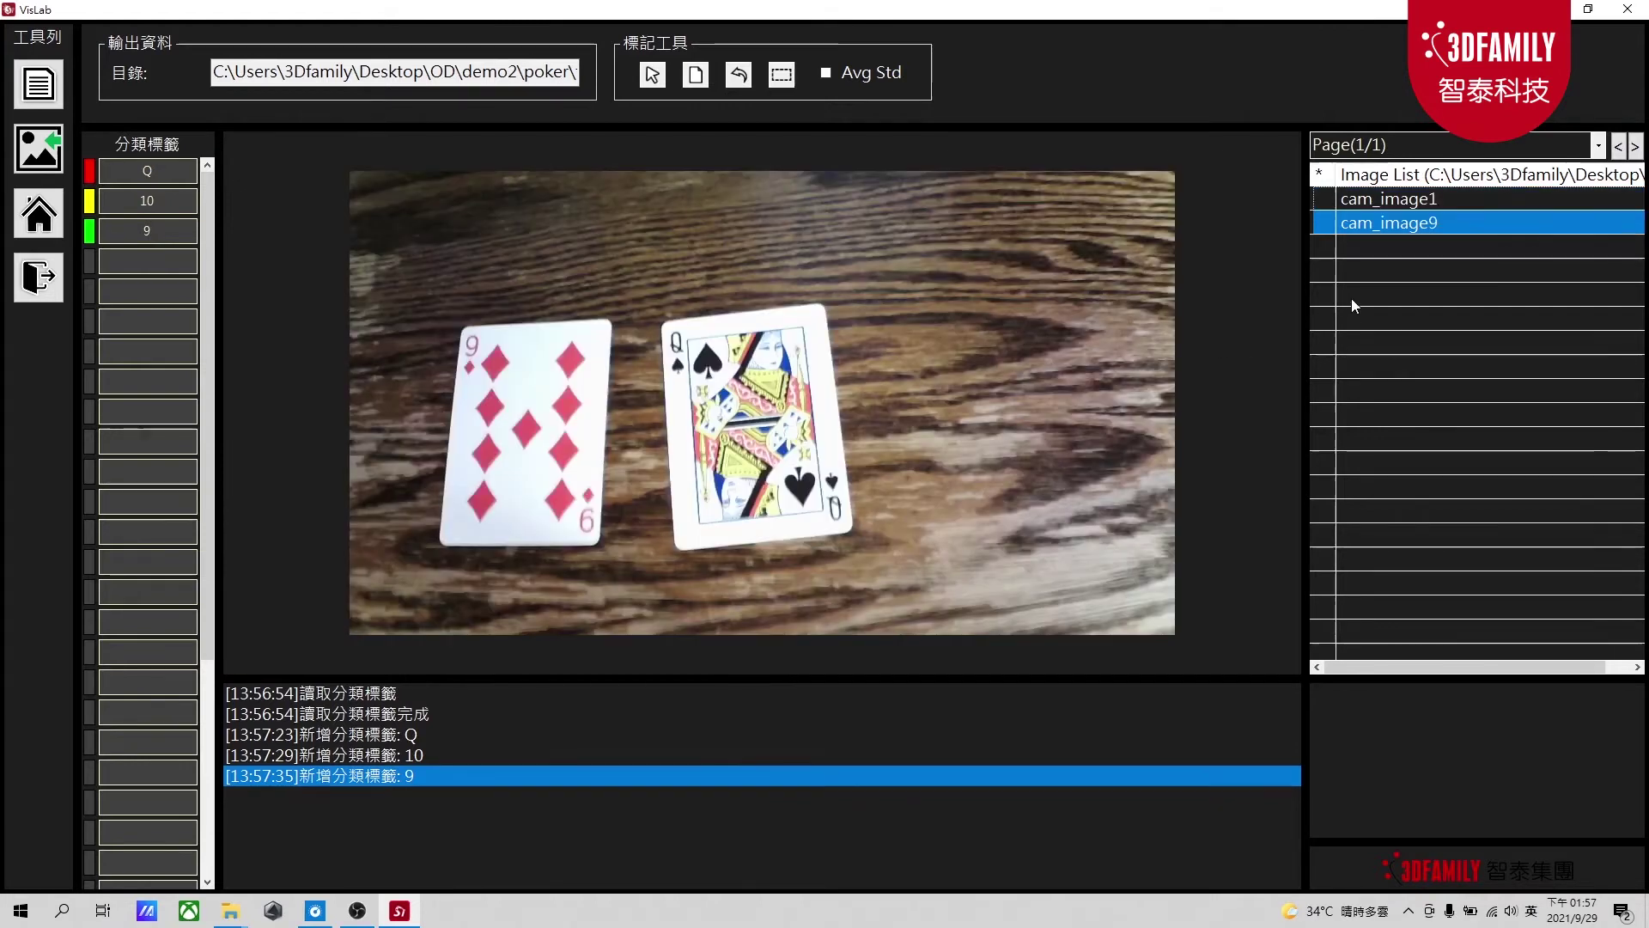
key("a")
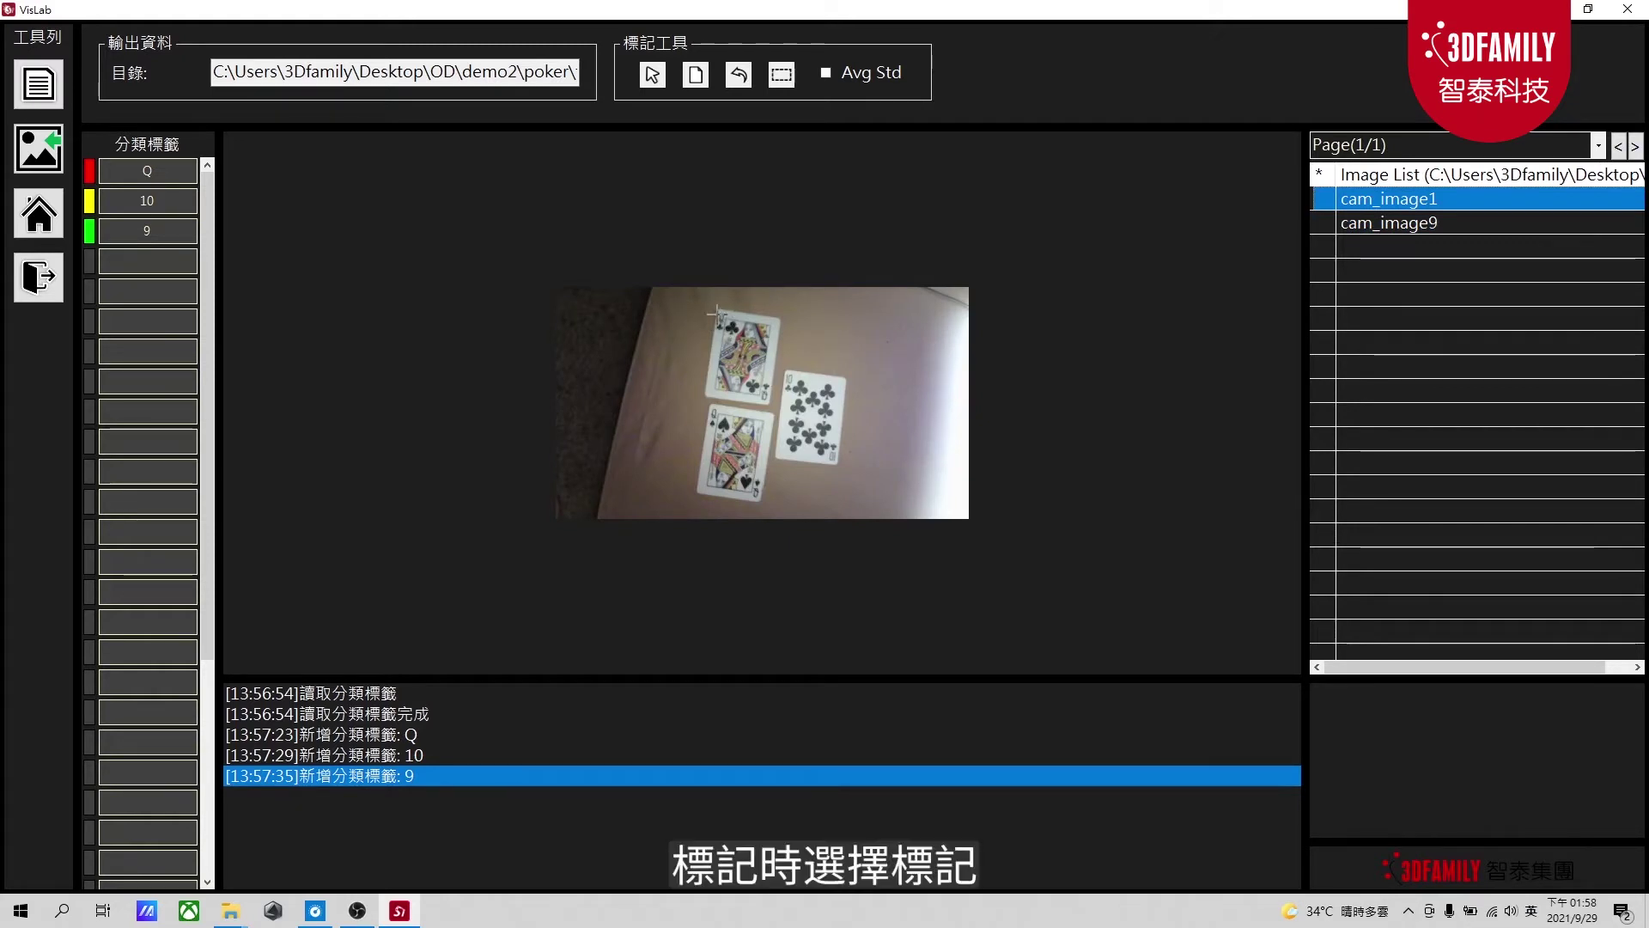
Draw a Q label box around the upper queen card in cam_image1 and fit its edges closely to the card
left_click(162, 178)
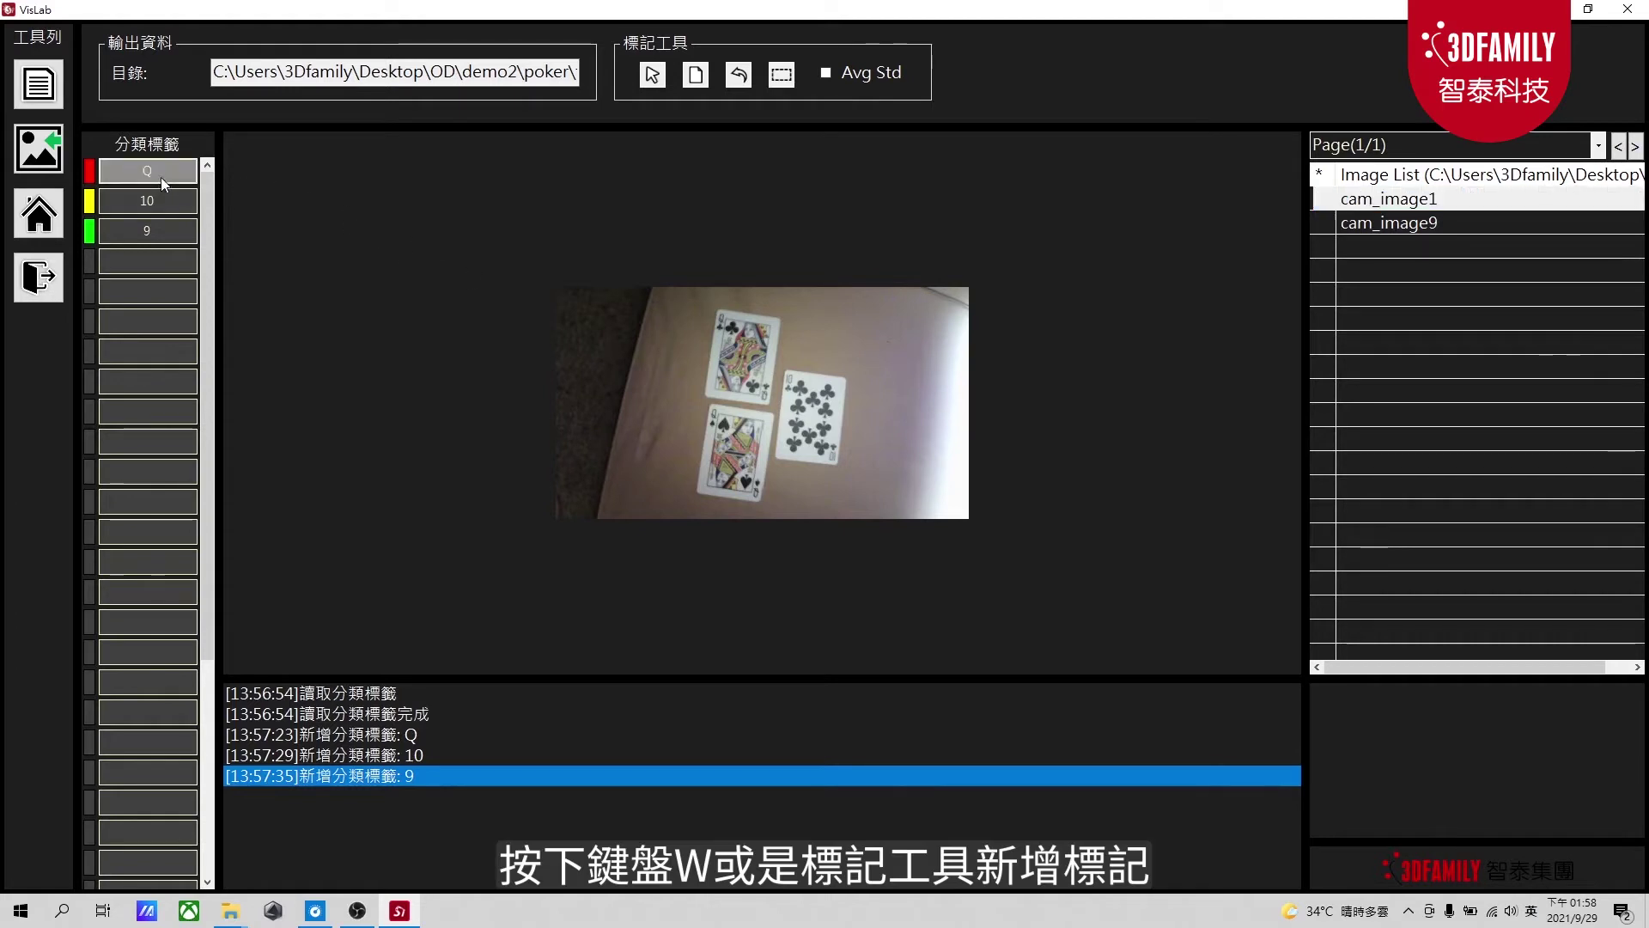
key("w")
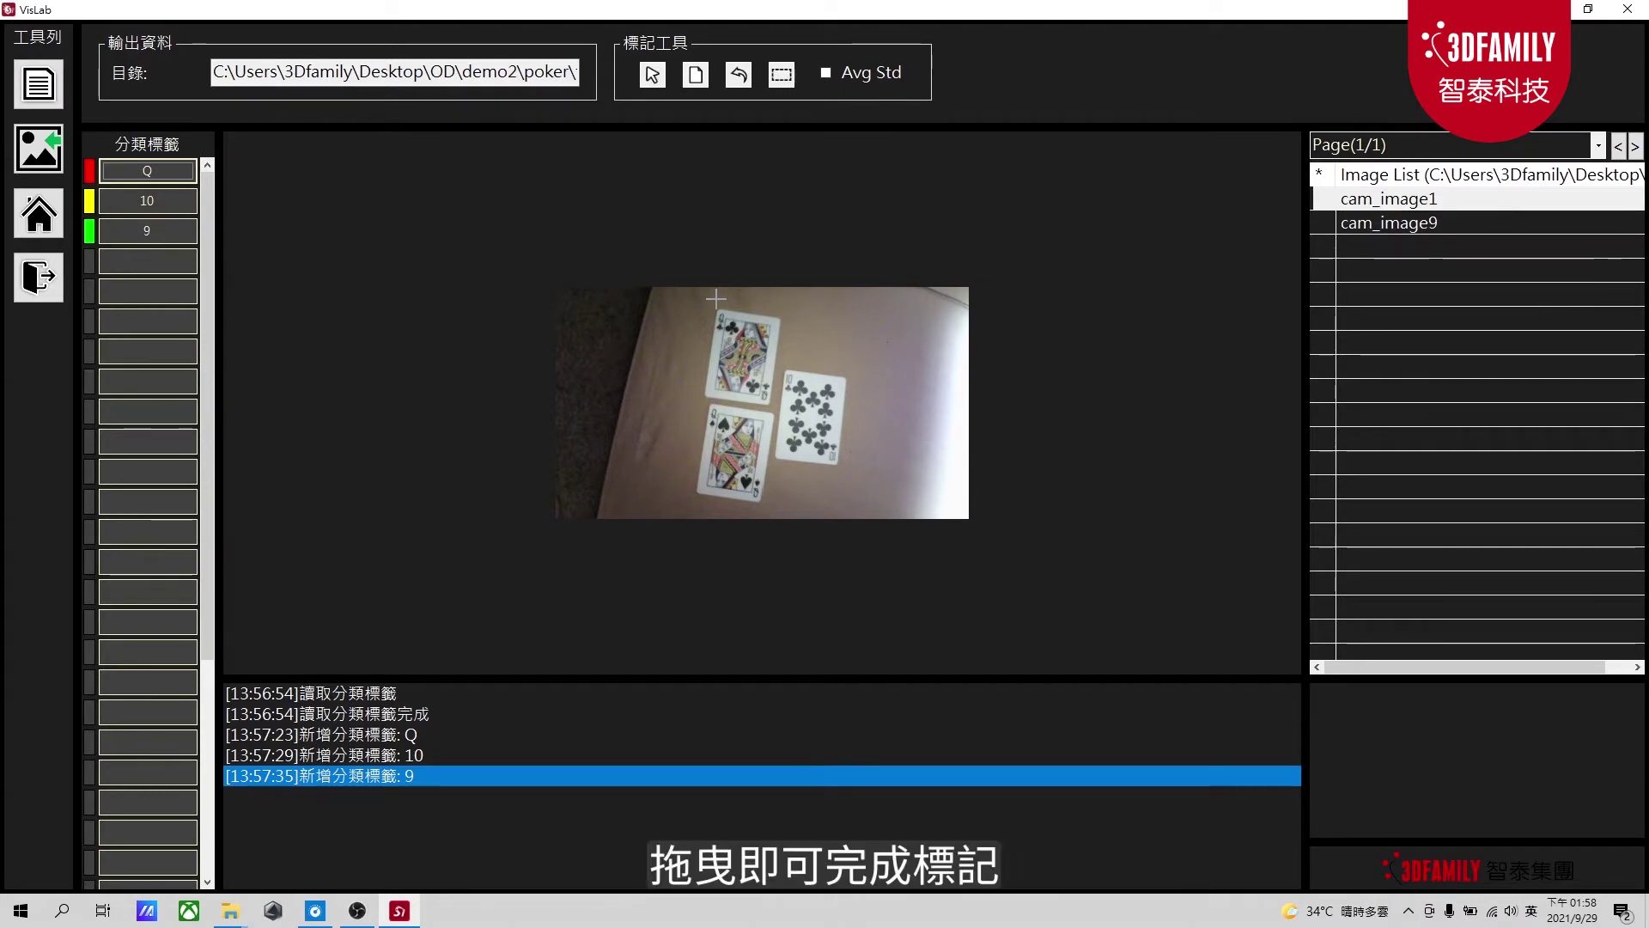
left_click_drag(703, 303, 782, 405)
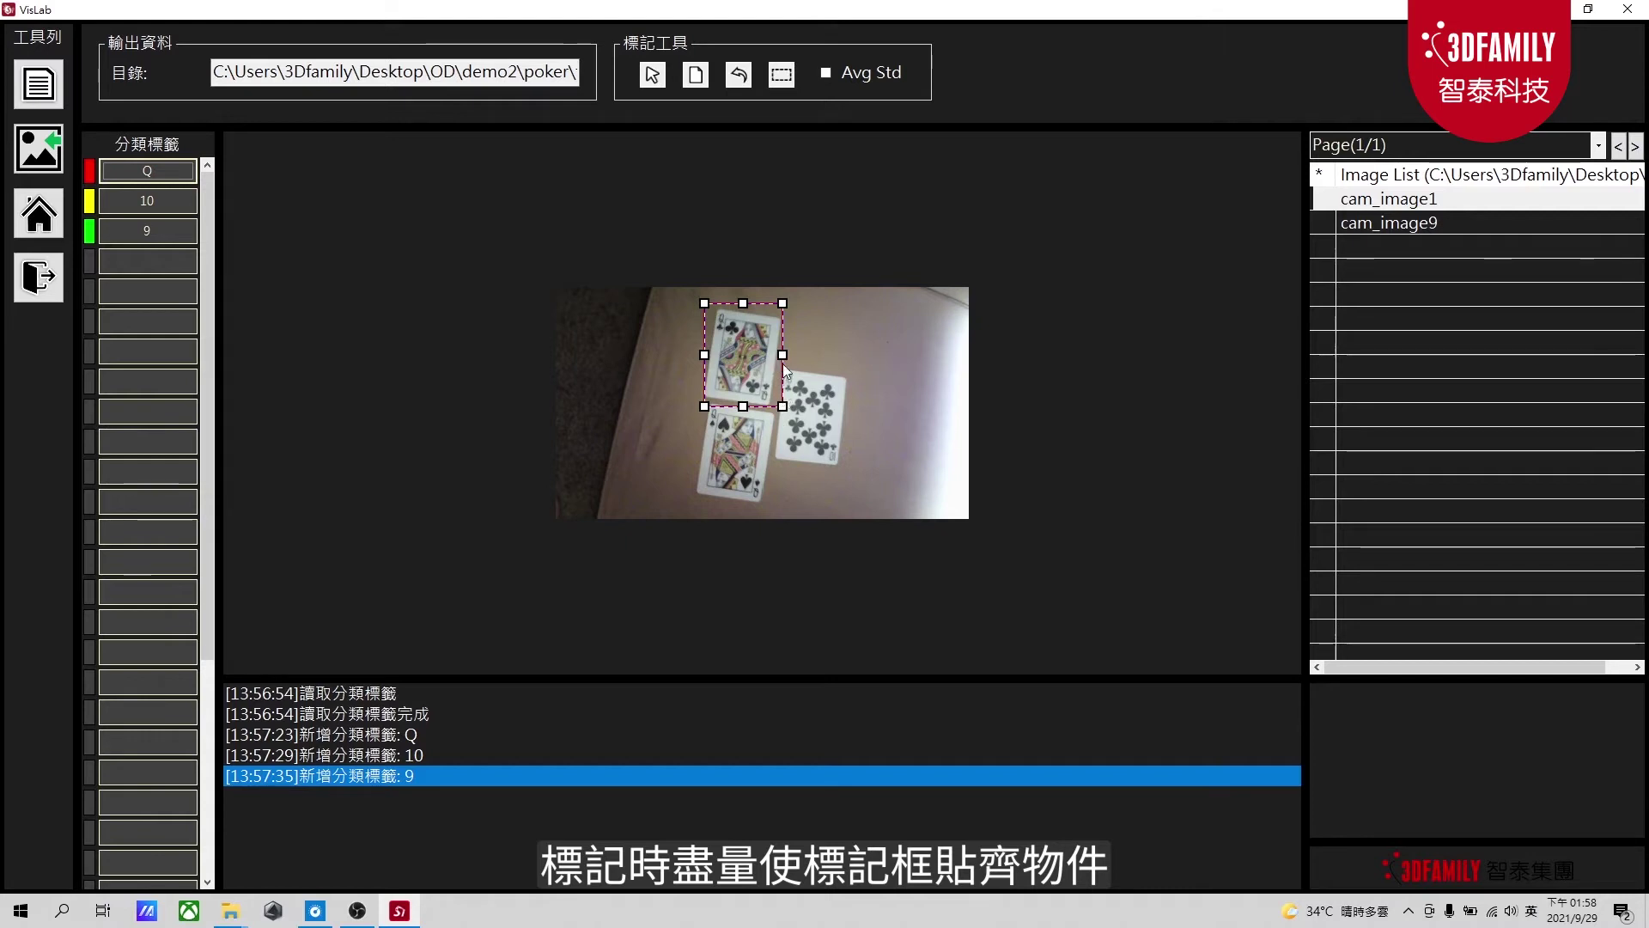
left_click_drag(705, 361, 703, 361)
left_click_drag(741, 303, 741, 306)
left_click(840, 325)
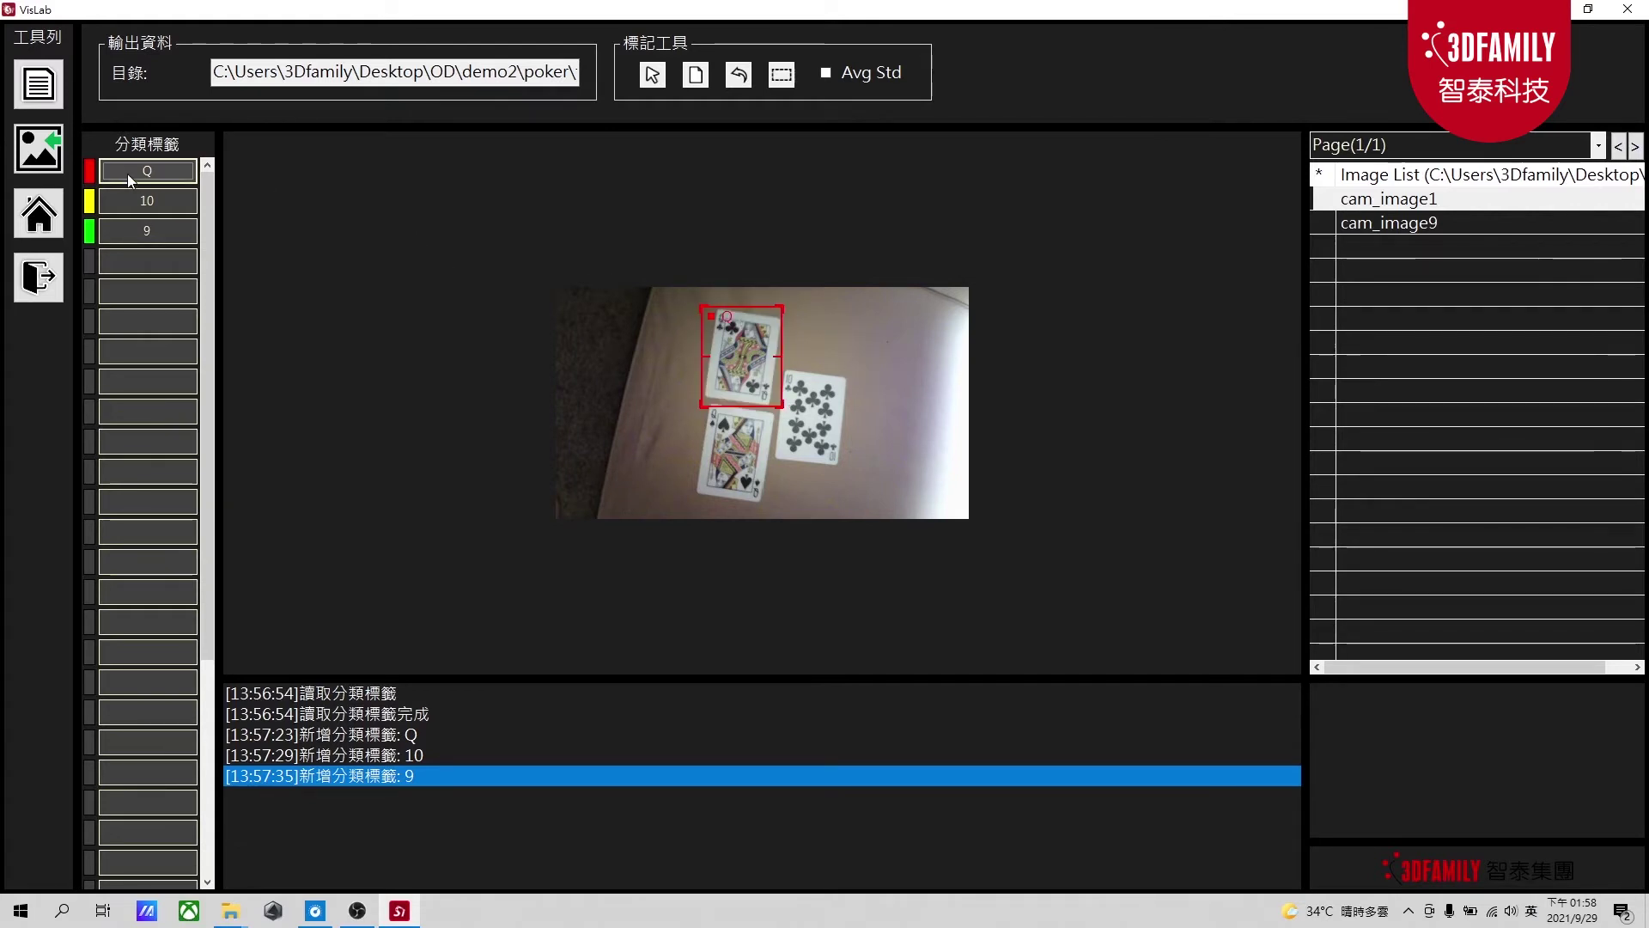
Box the lower queen card in cam_image1 with label Q and the ten of clubs with label 10
mouse_move(701, 401)
left_mouse_down()
mouse_move(732, 482)
mouse_move(776, 502)
left_mouse_up()
left_click_drag(701, 452, 694, 452)
left_click(129, 195)
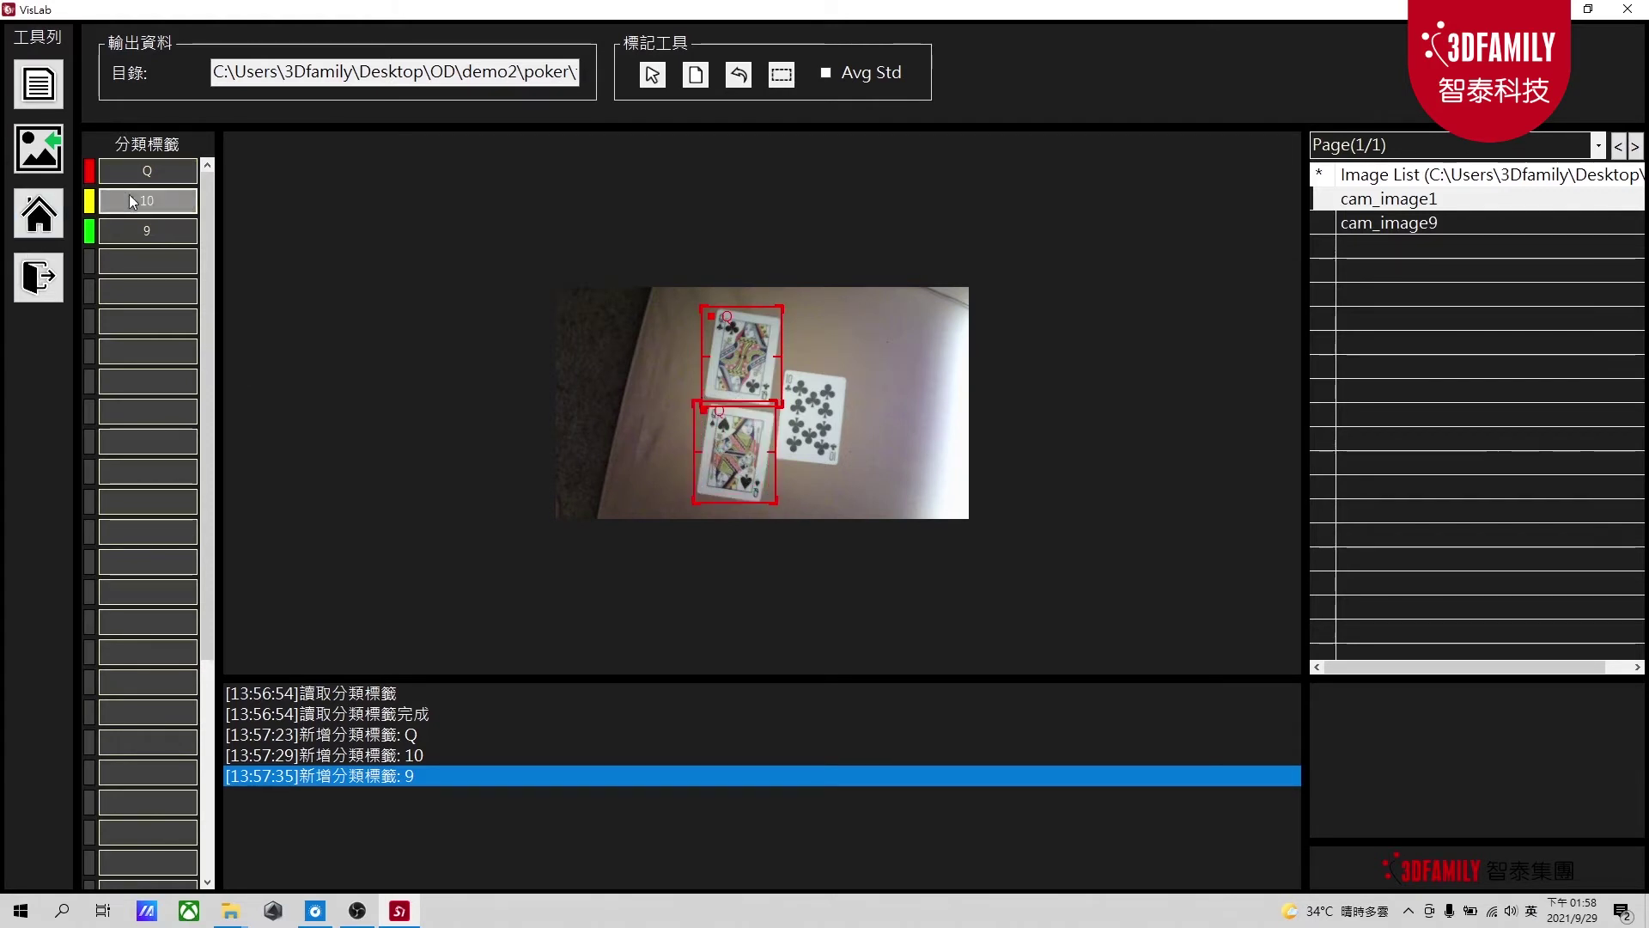
left_click_drag(772, 367, 848, 466)
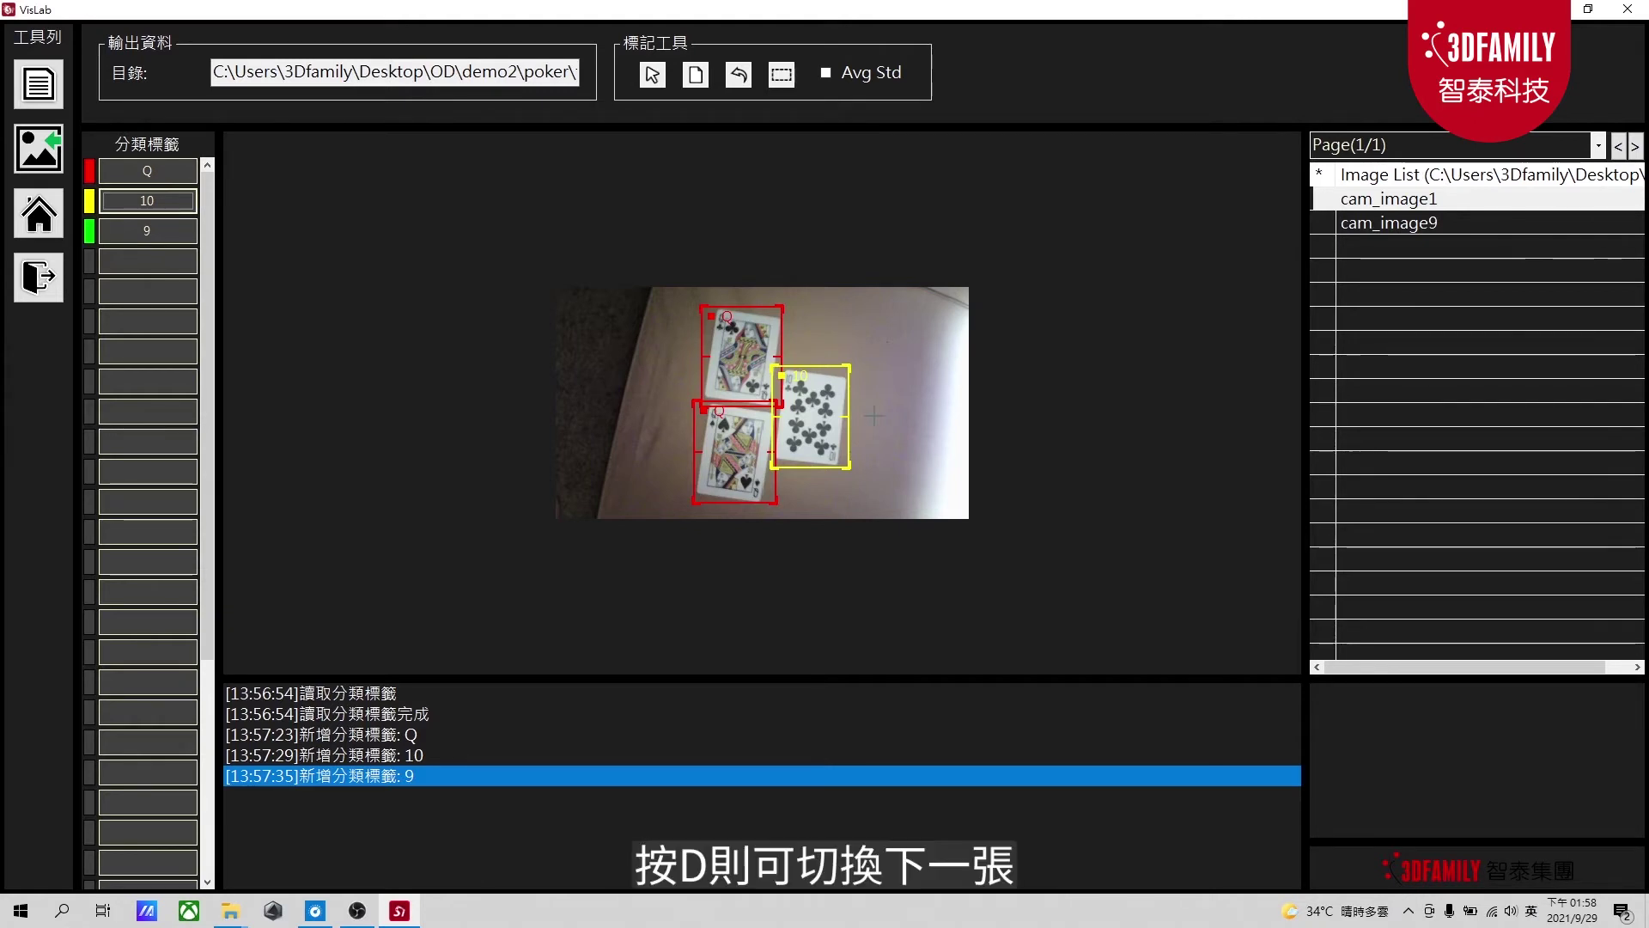
Switch to cam_image9 and box the queen of spades with label Q and the nine of diamonds with label 9
key("d")
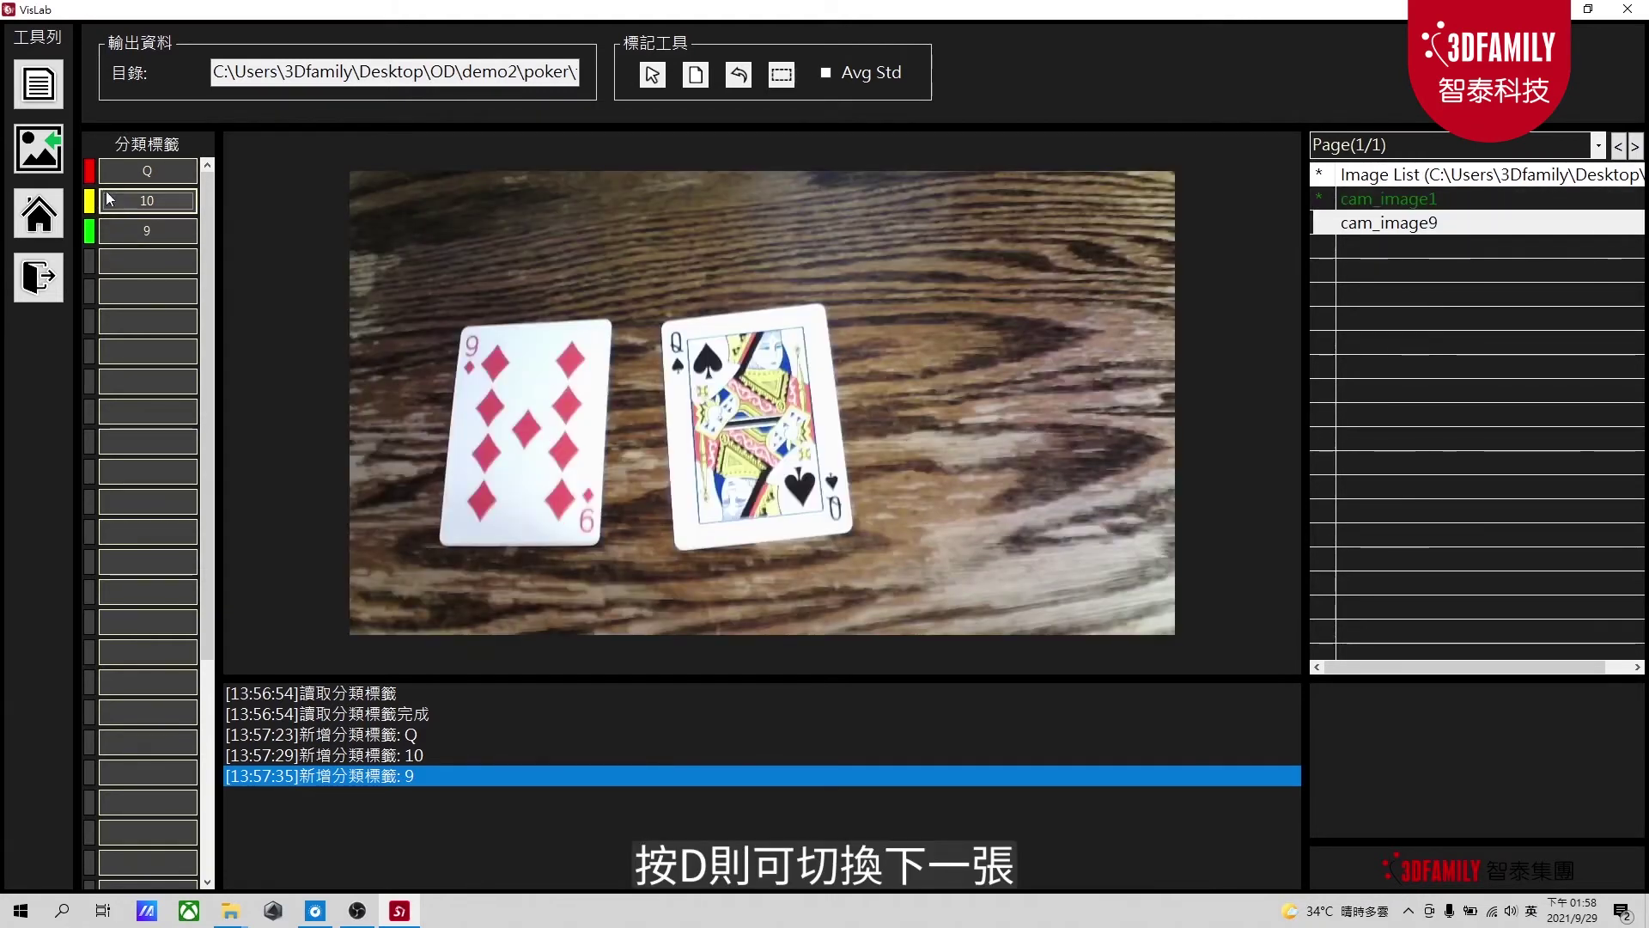
left_click_drag(656, 311, 860, 553)
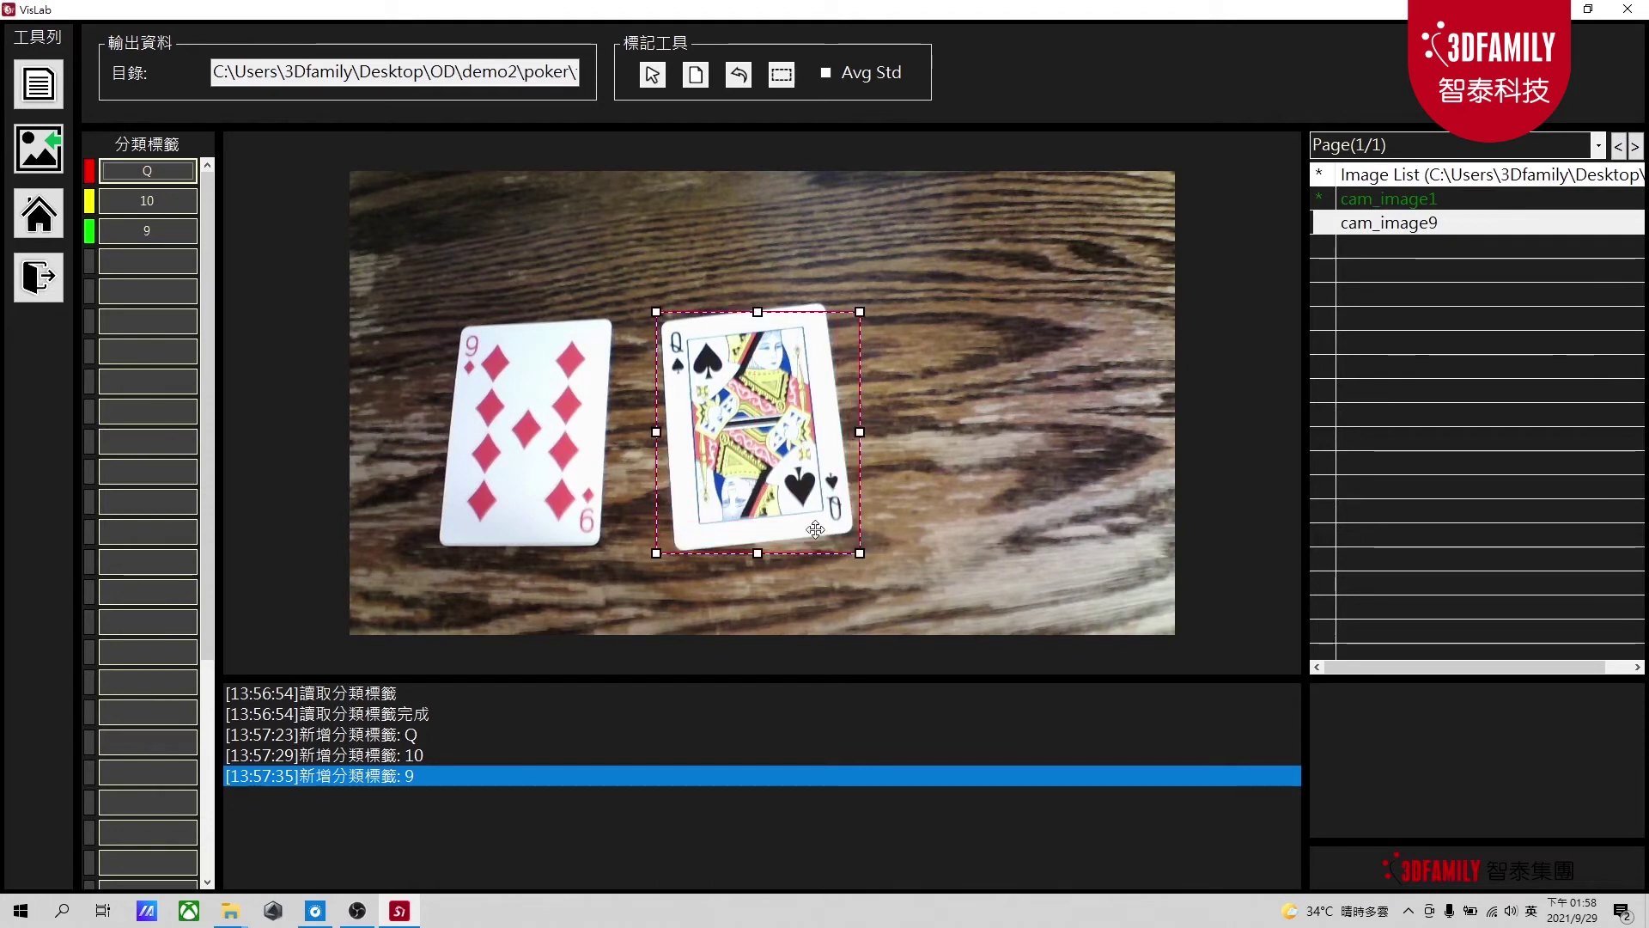
left_click(161, 223)
left_click_drag(450, 321, 608, 548)
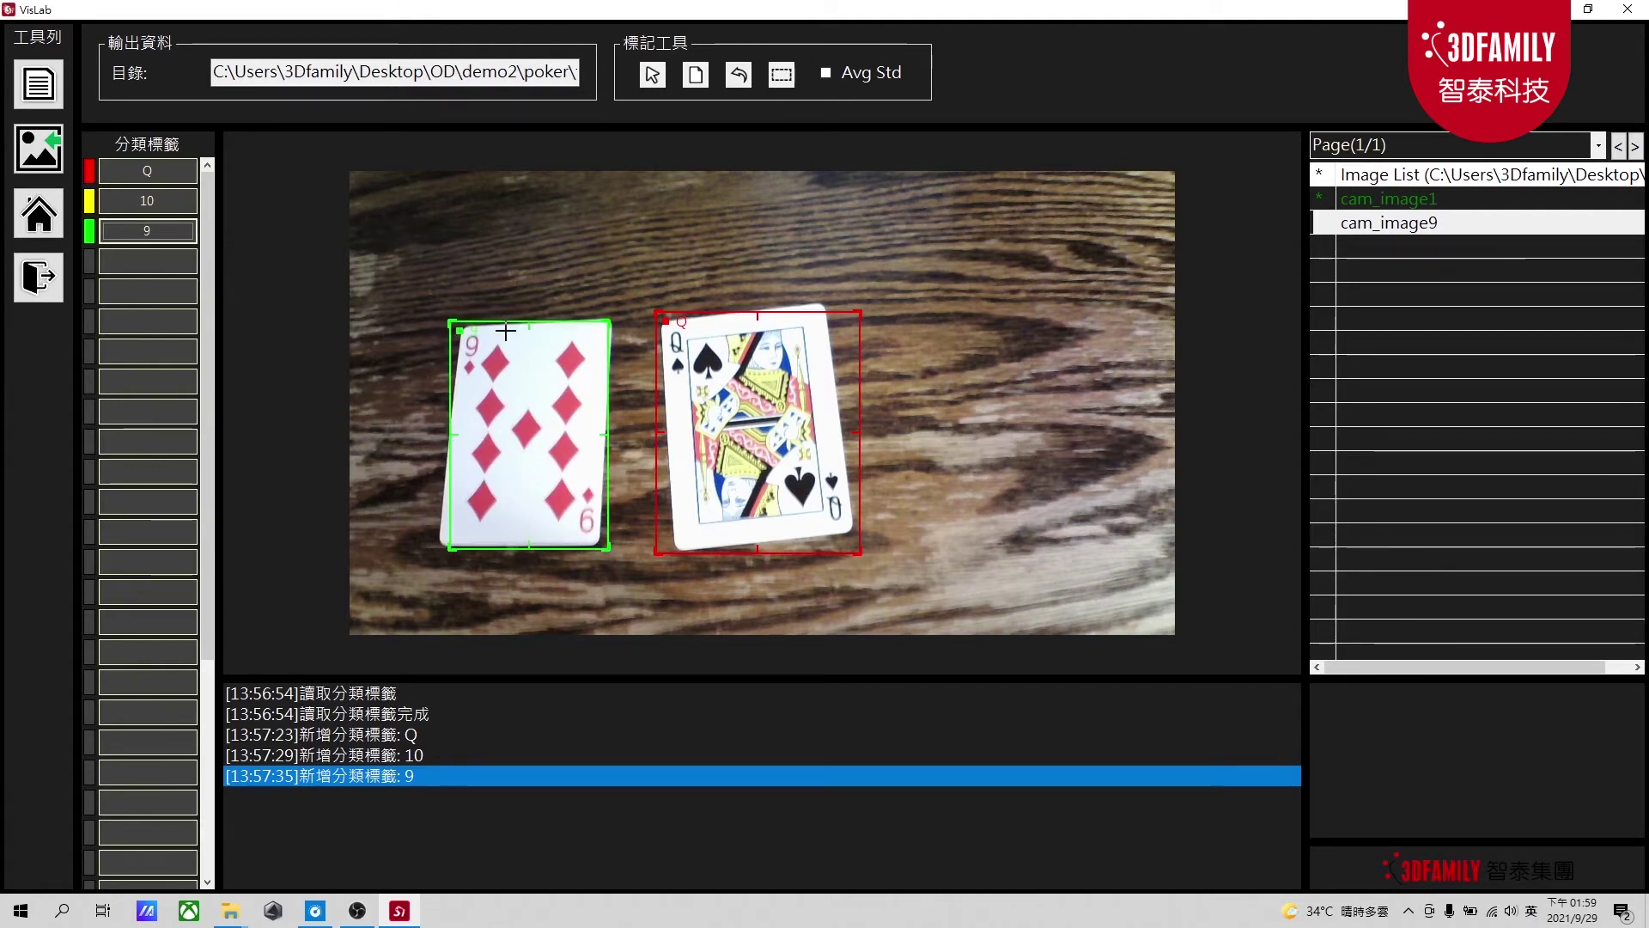
Undo the last label box in cam_image9 and clear all remaining label boxes from the image
left_click(737, 77)
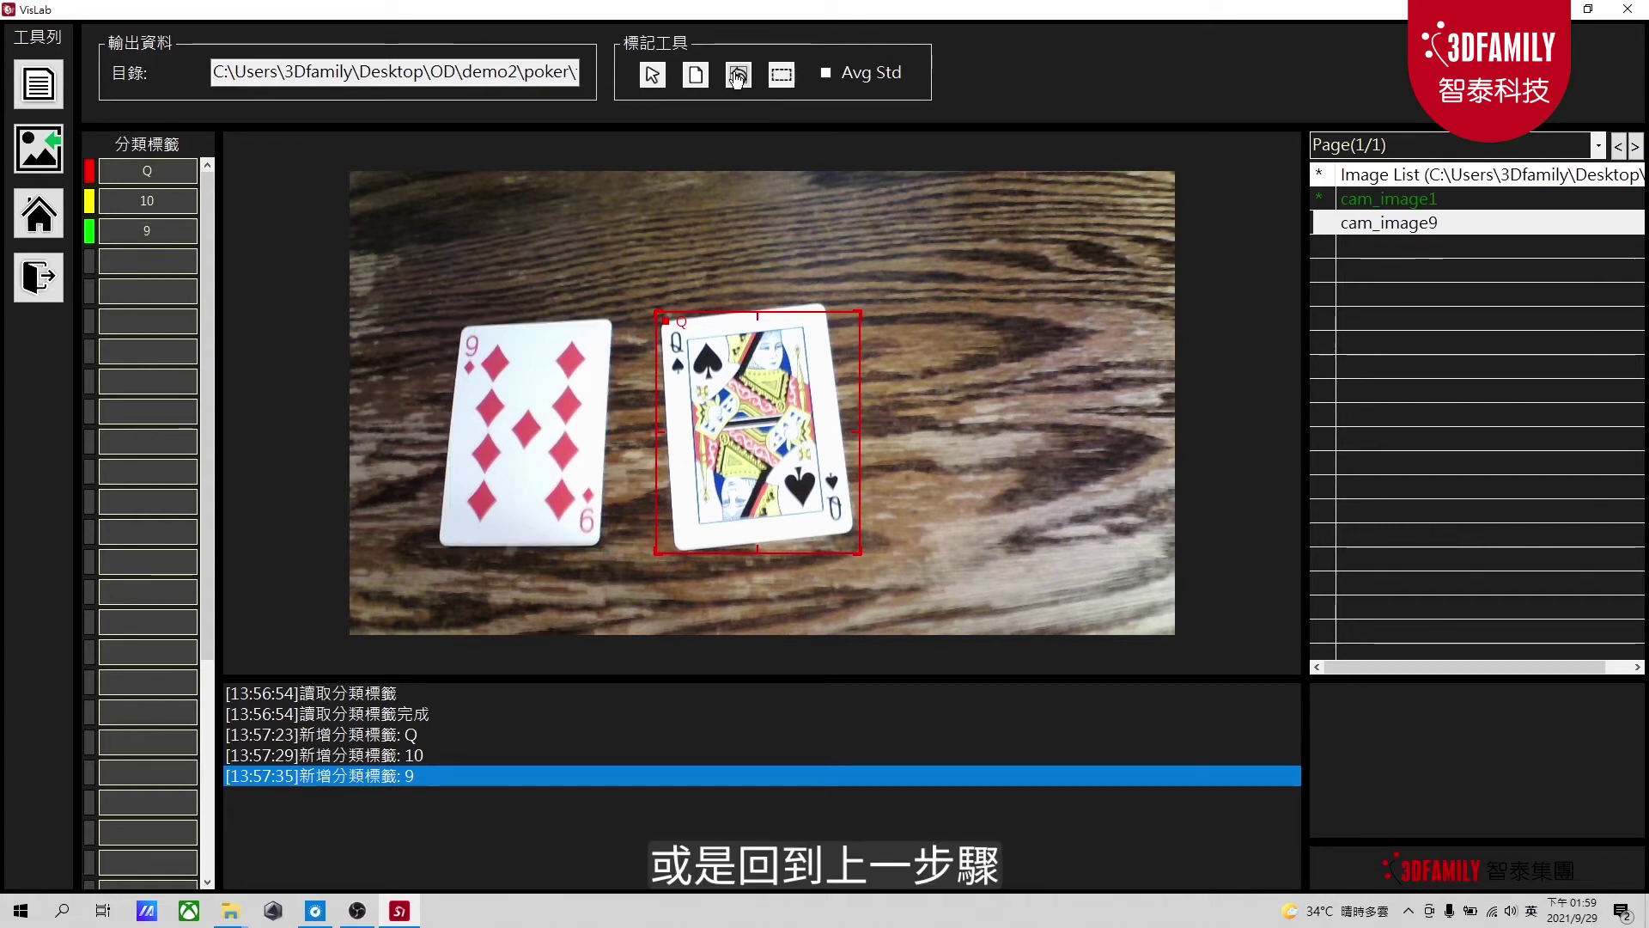
left_click(688, 81)
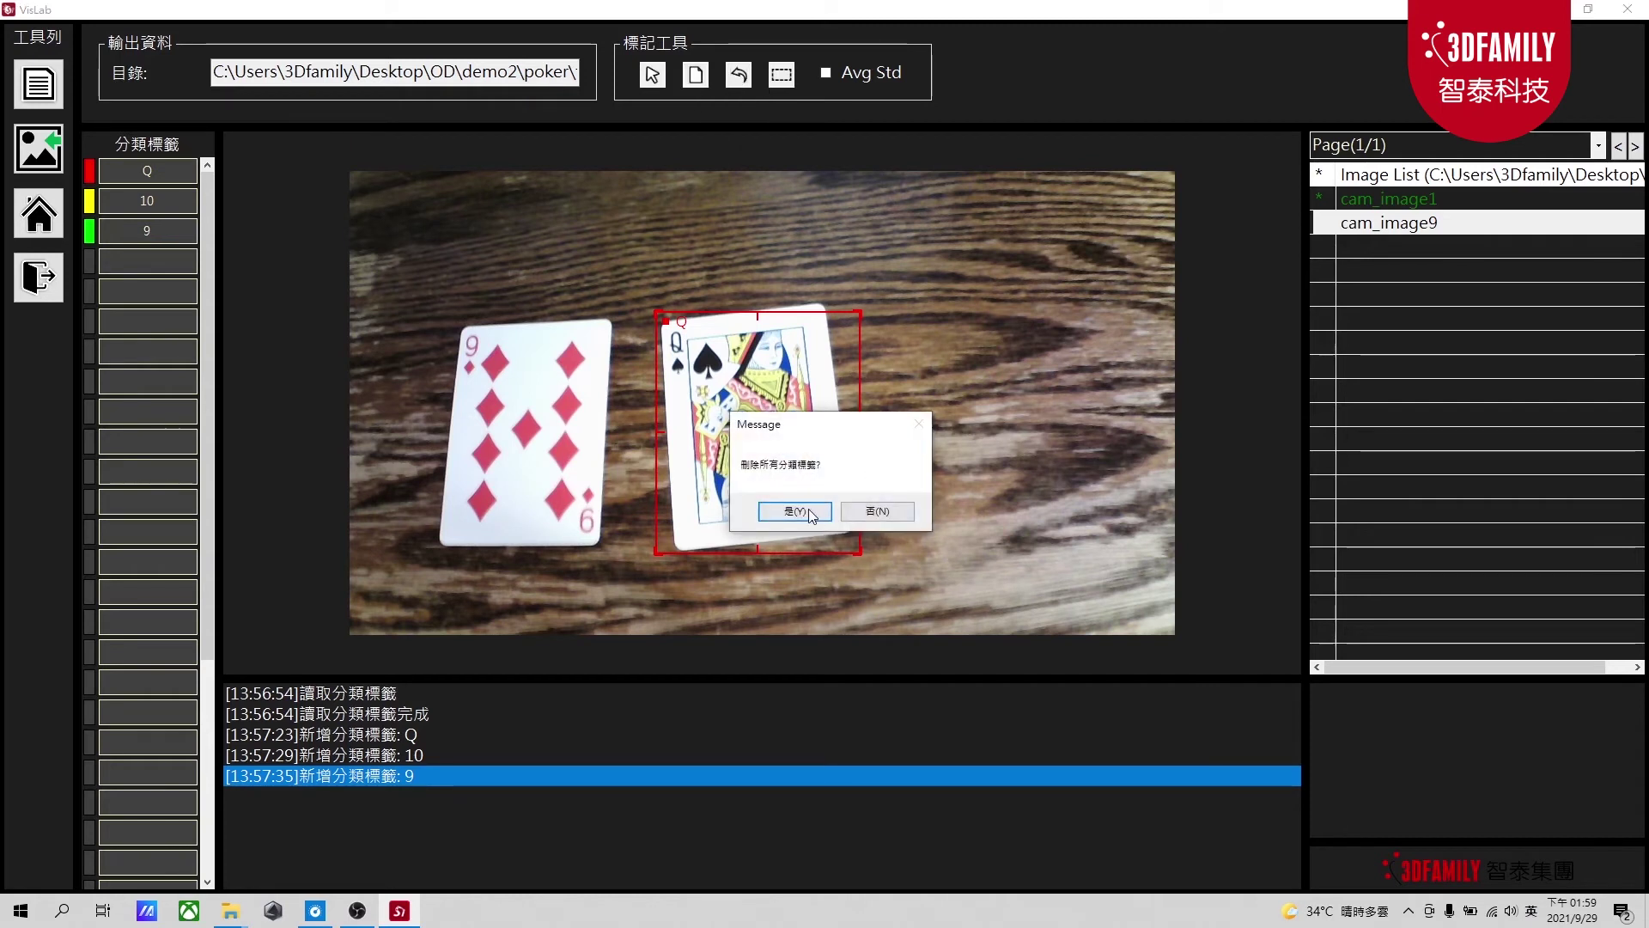
left_click(788, 508)
Draw a Q label box around the queen of spades in cam_image9, select it and delete it
left_click(157, 171)
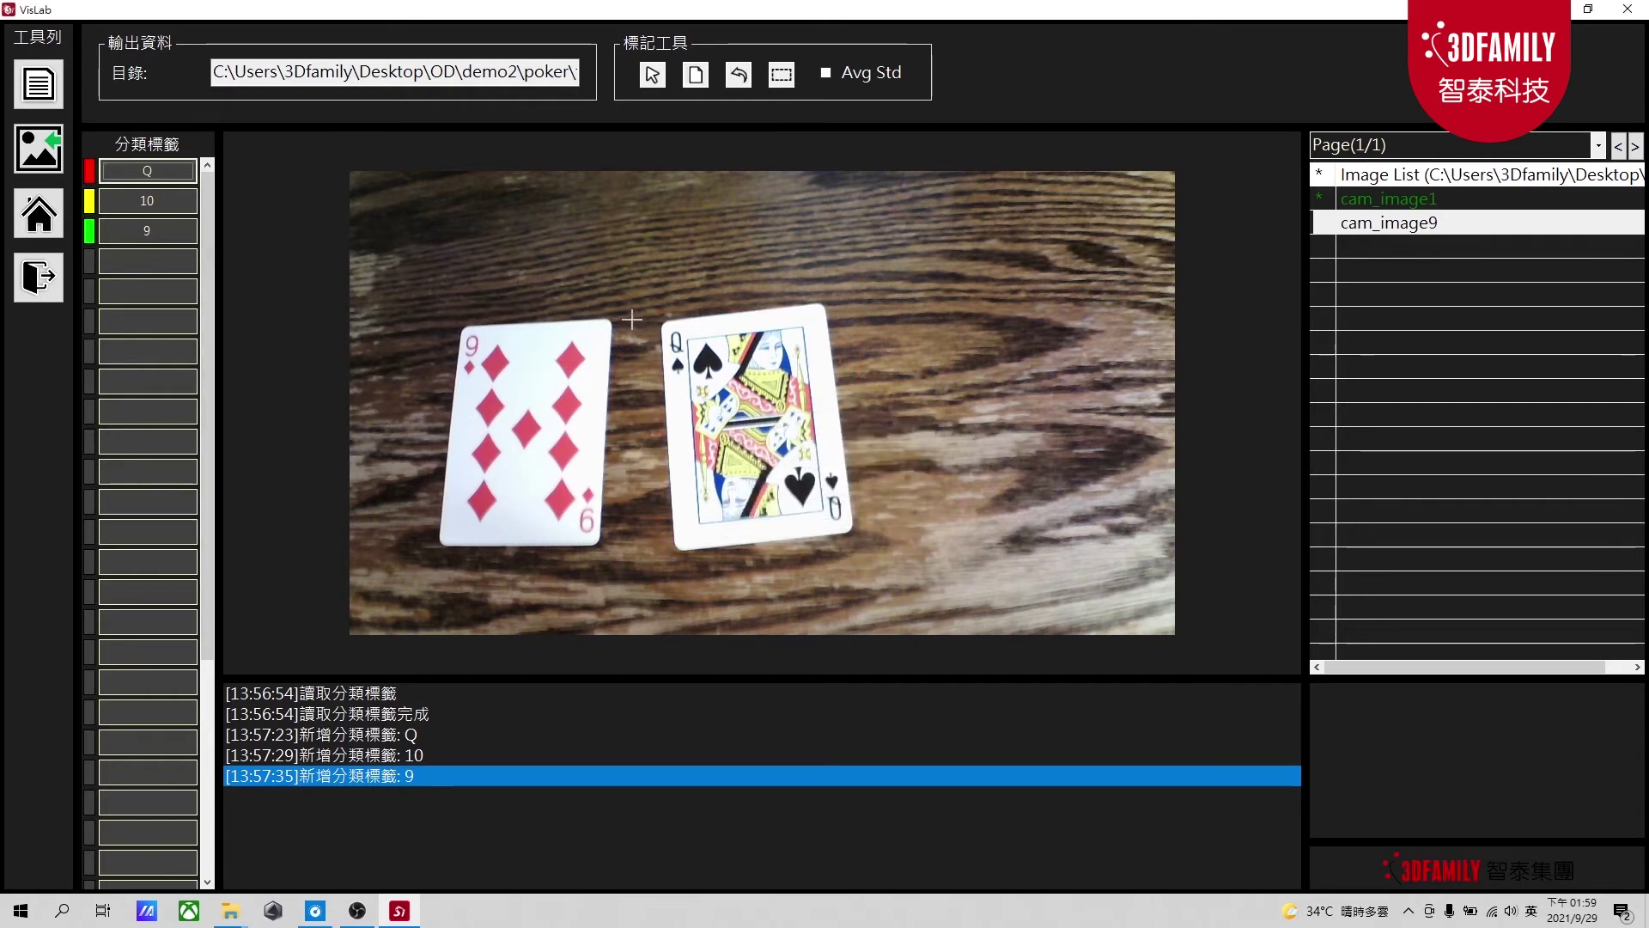
left_click_drag(646, 310, 860, 549)
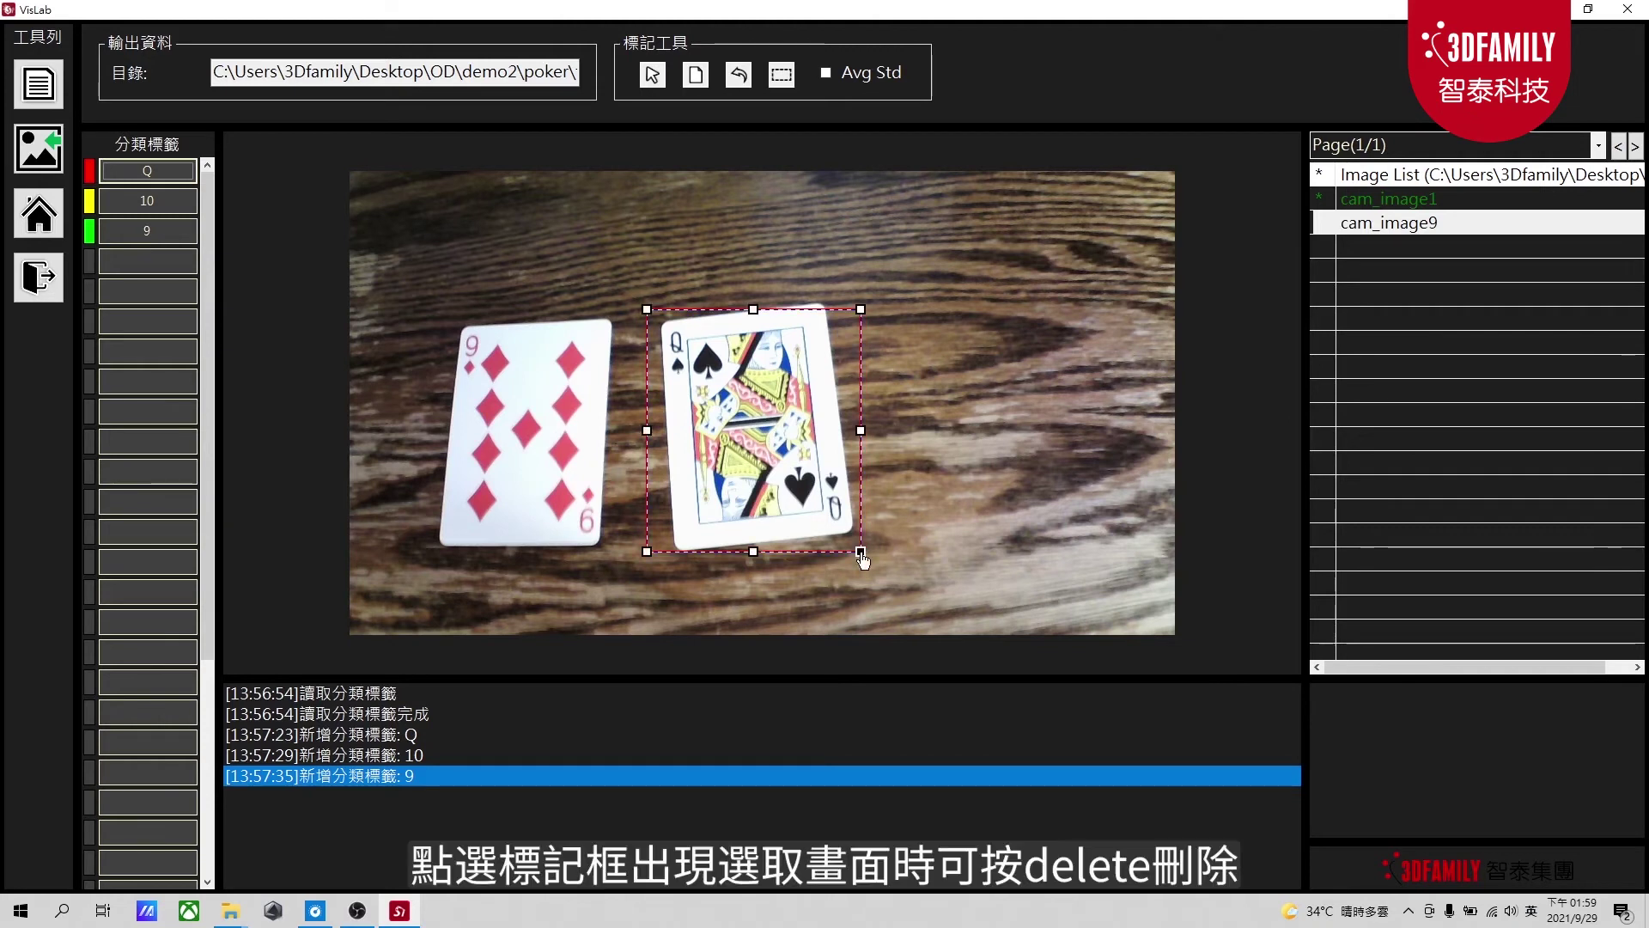
left_click(653, 76)
left_click(744, 416)
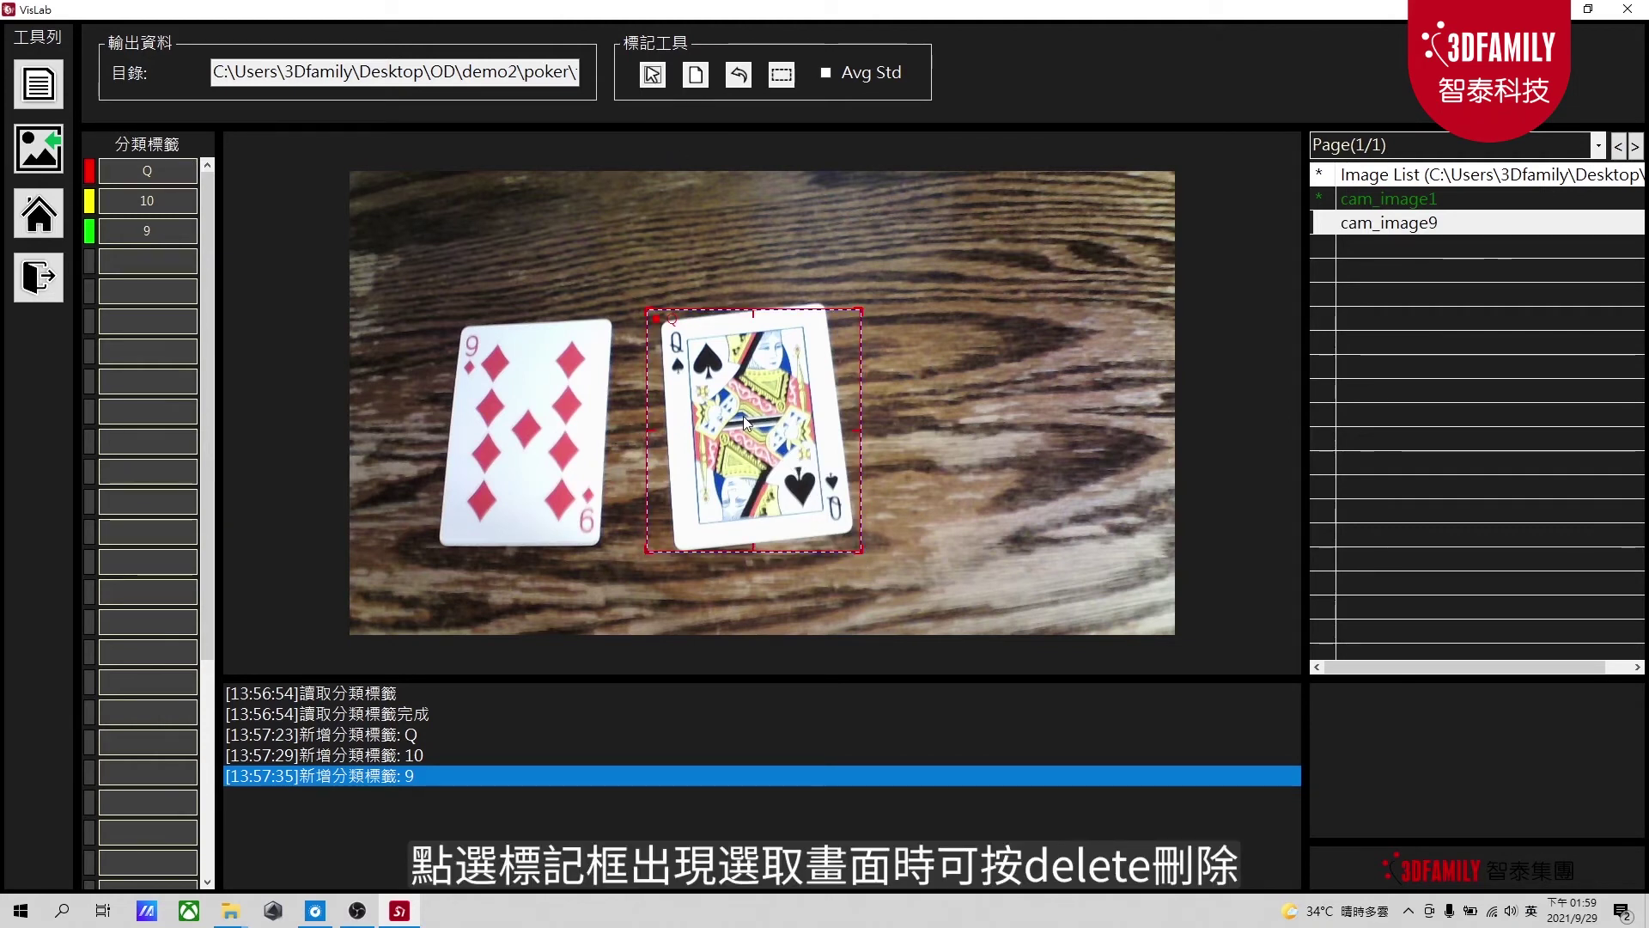
left_click(744, 416)
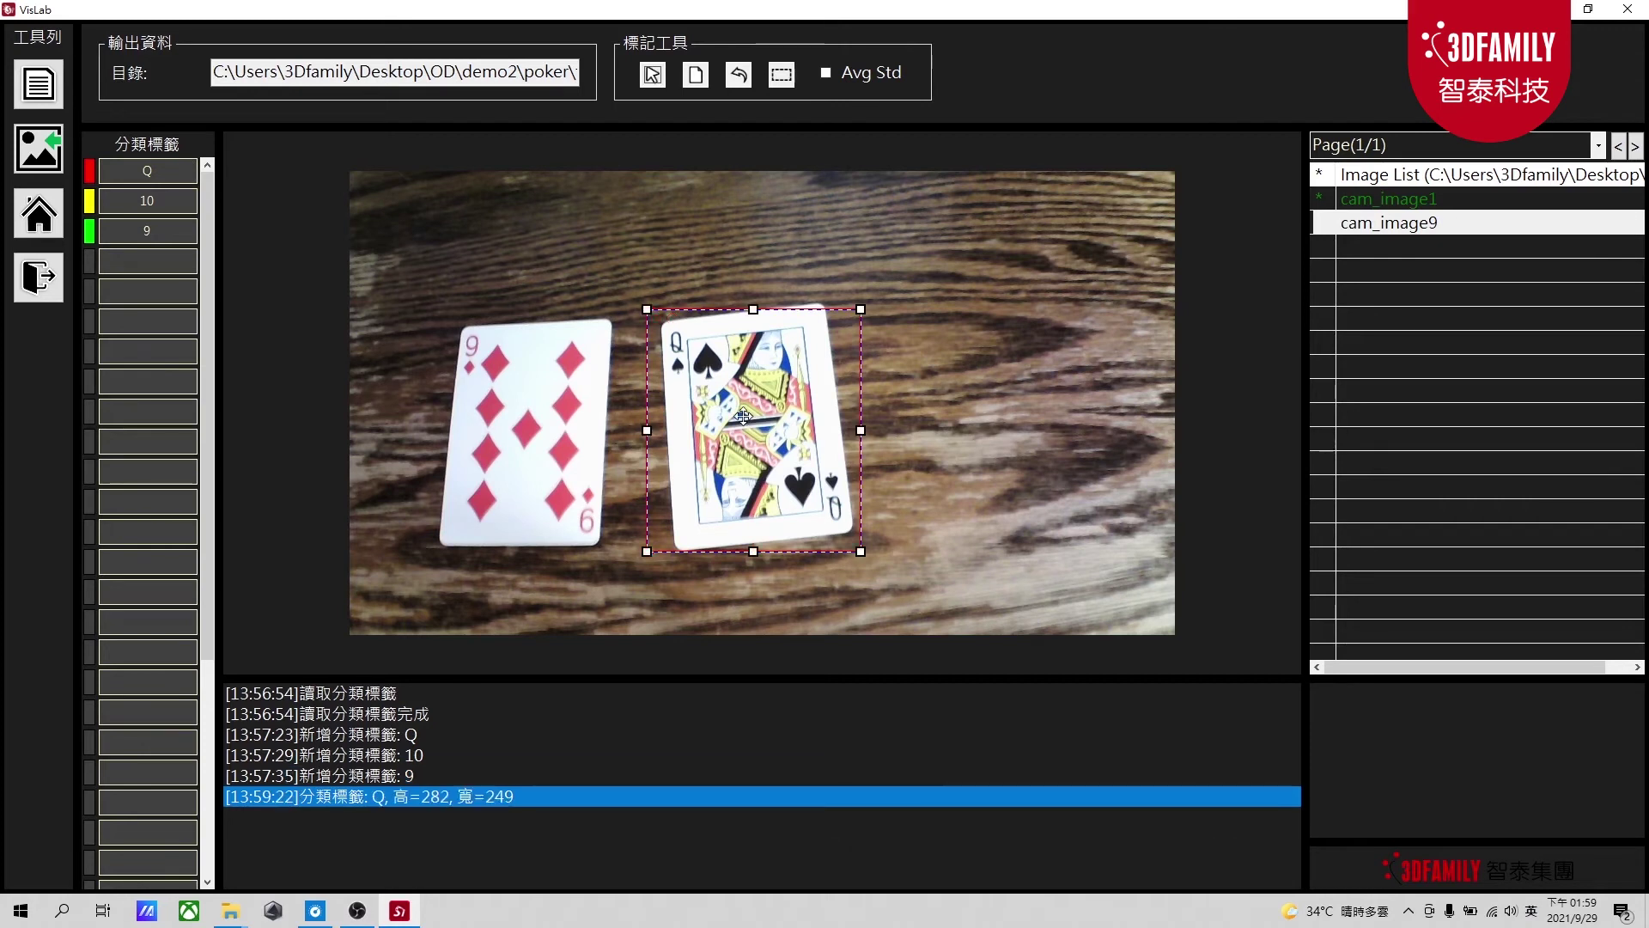
key("Delete")
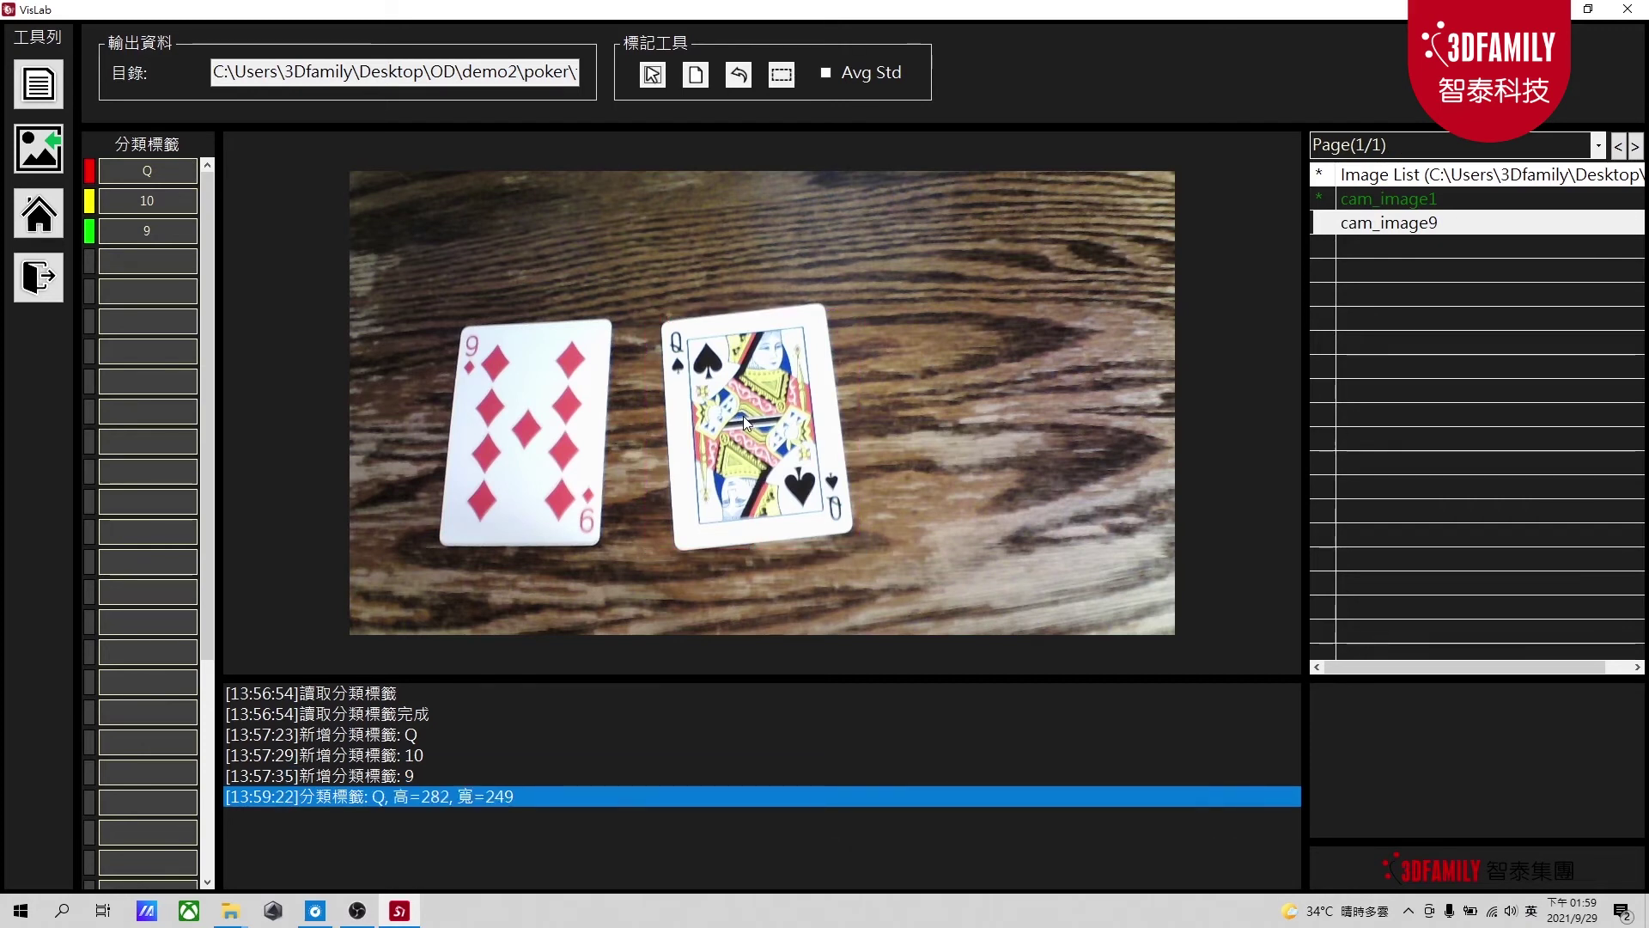
Redraw the label boxes in cam_image9, with label Q around the queen of spades and label 9 around the nine of diamonds
left_click(182, 177)
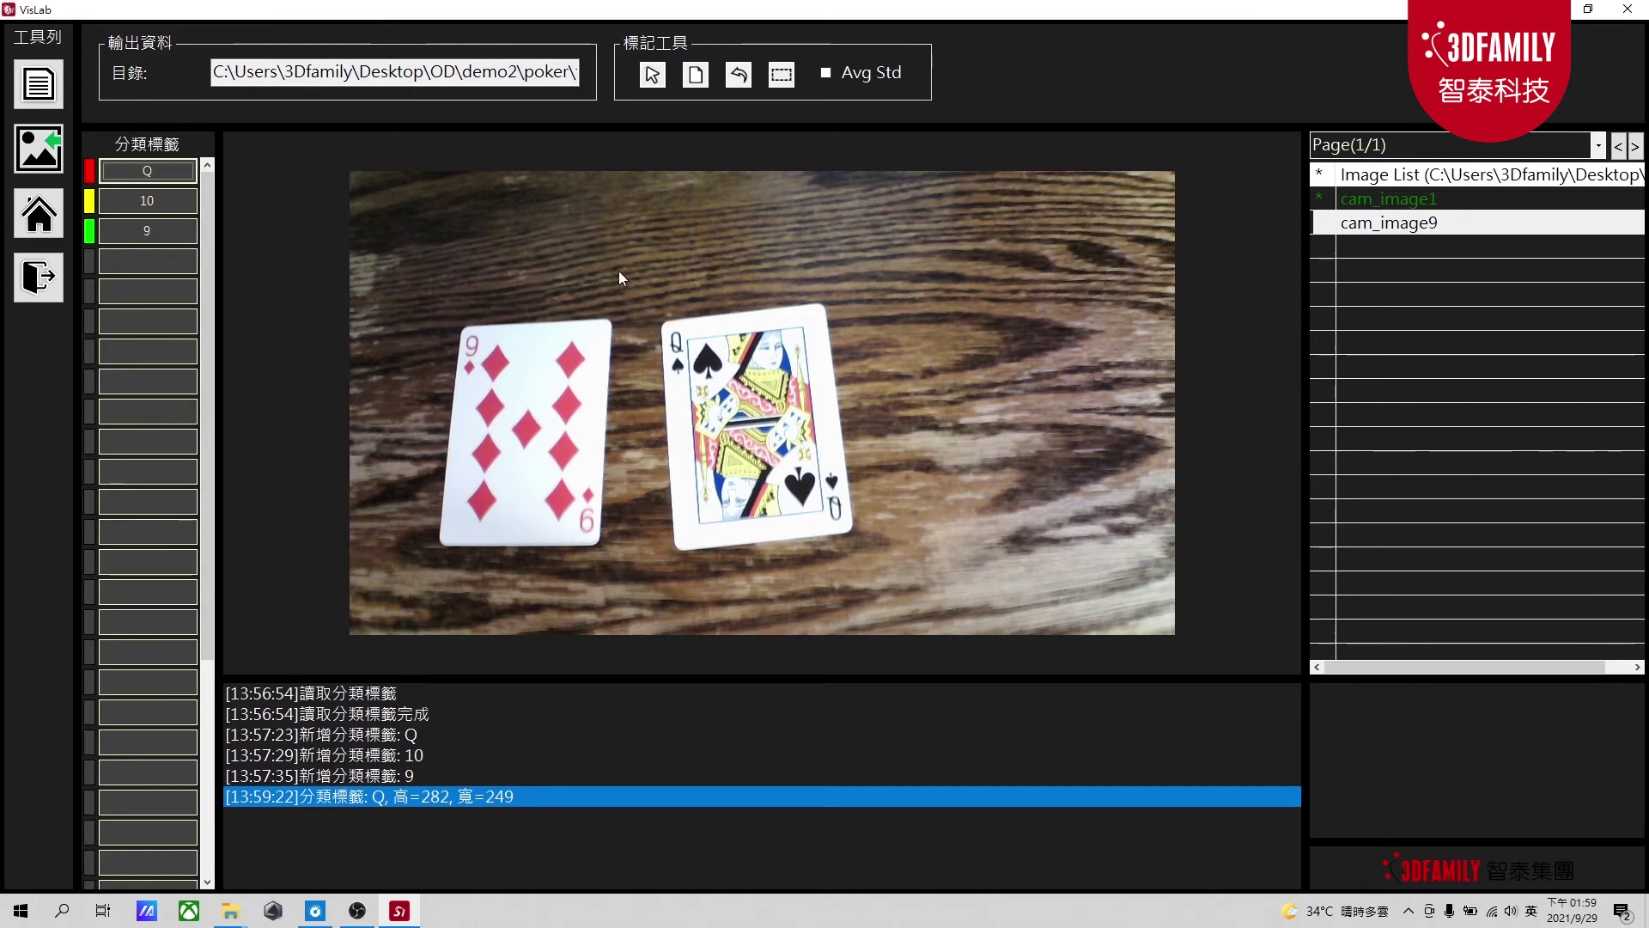
left_click(781, 75)
left_click_drag(657, 317, 864, 557)
left_click(112, 239)
left_click_drag(447, 319, 615, 551)
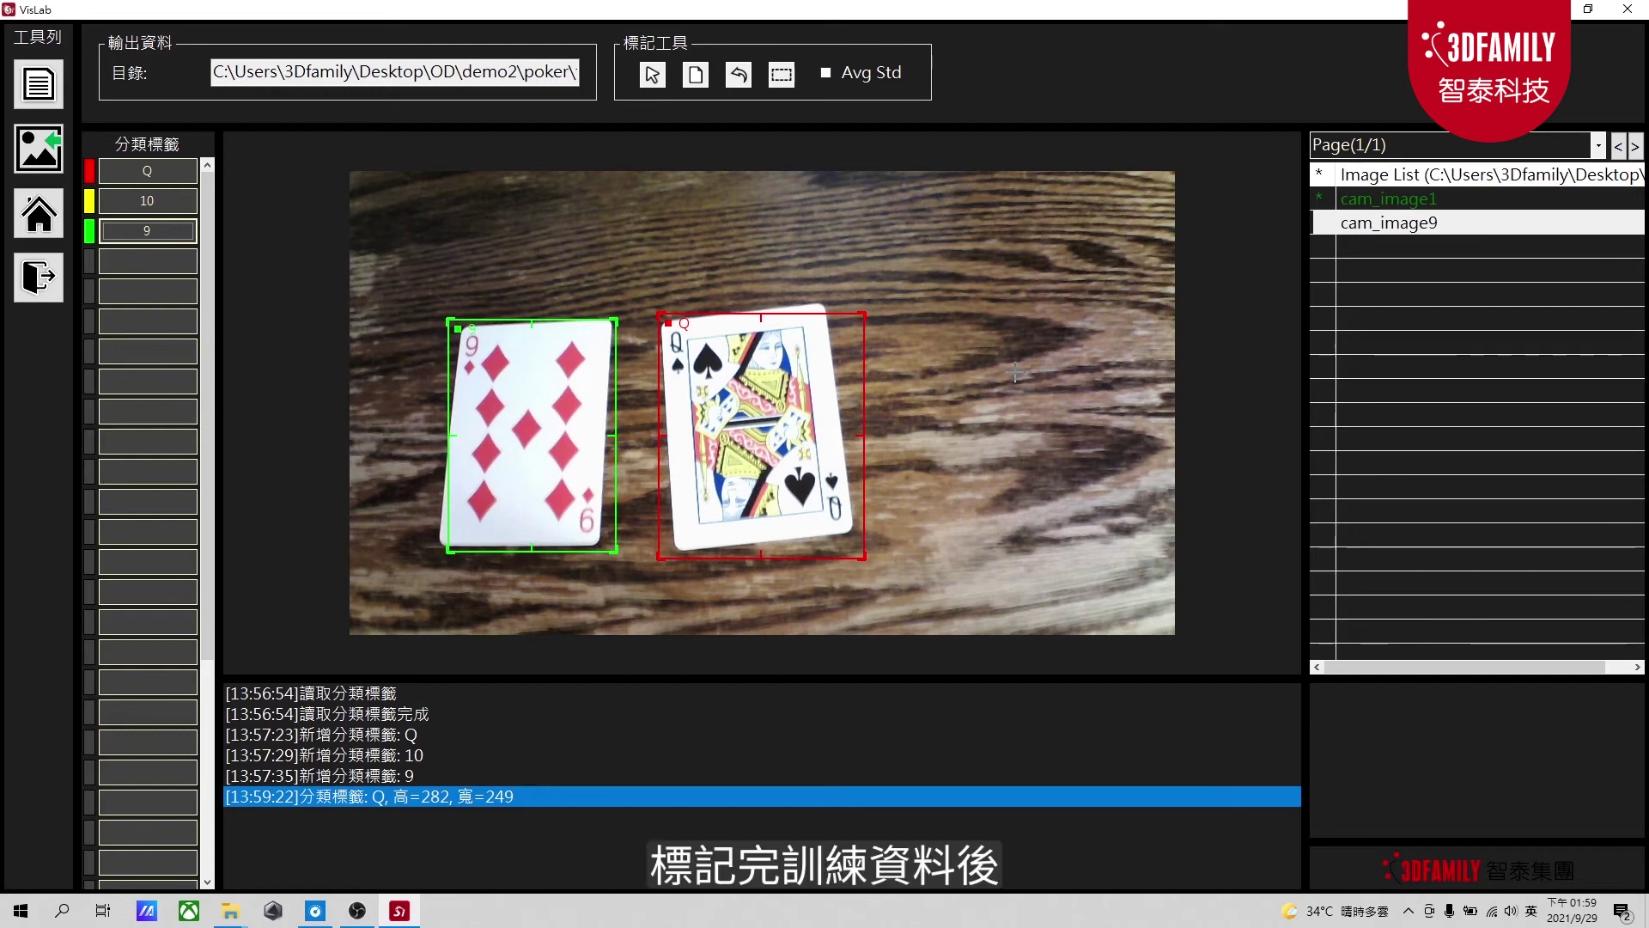
Load the poker\test folder as the reference and output directory for object detection labelling
left_click(48, 102)
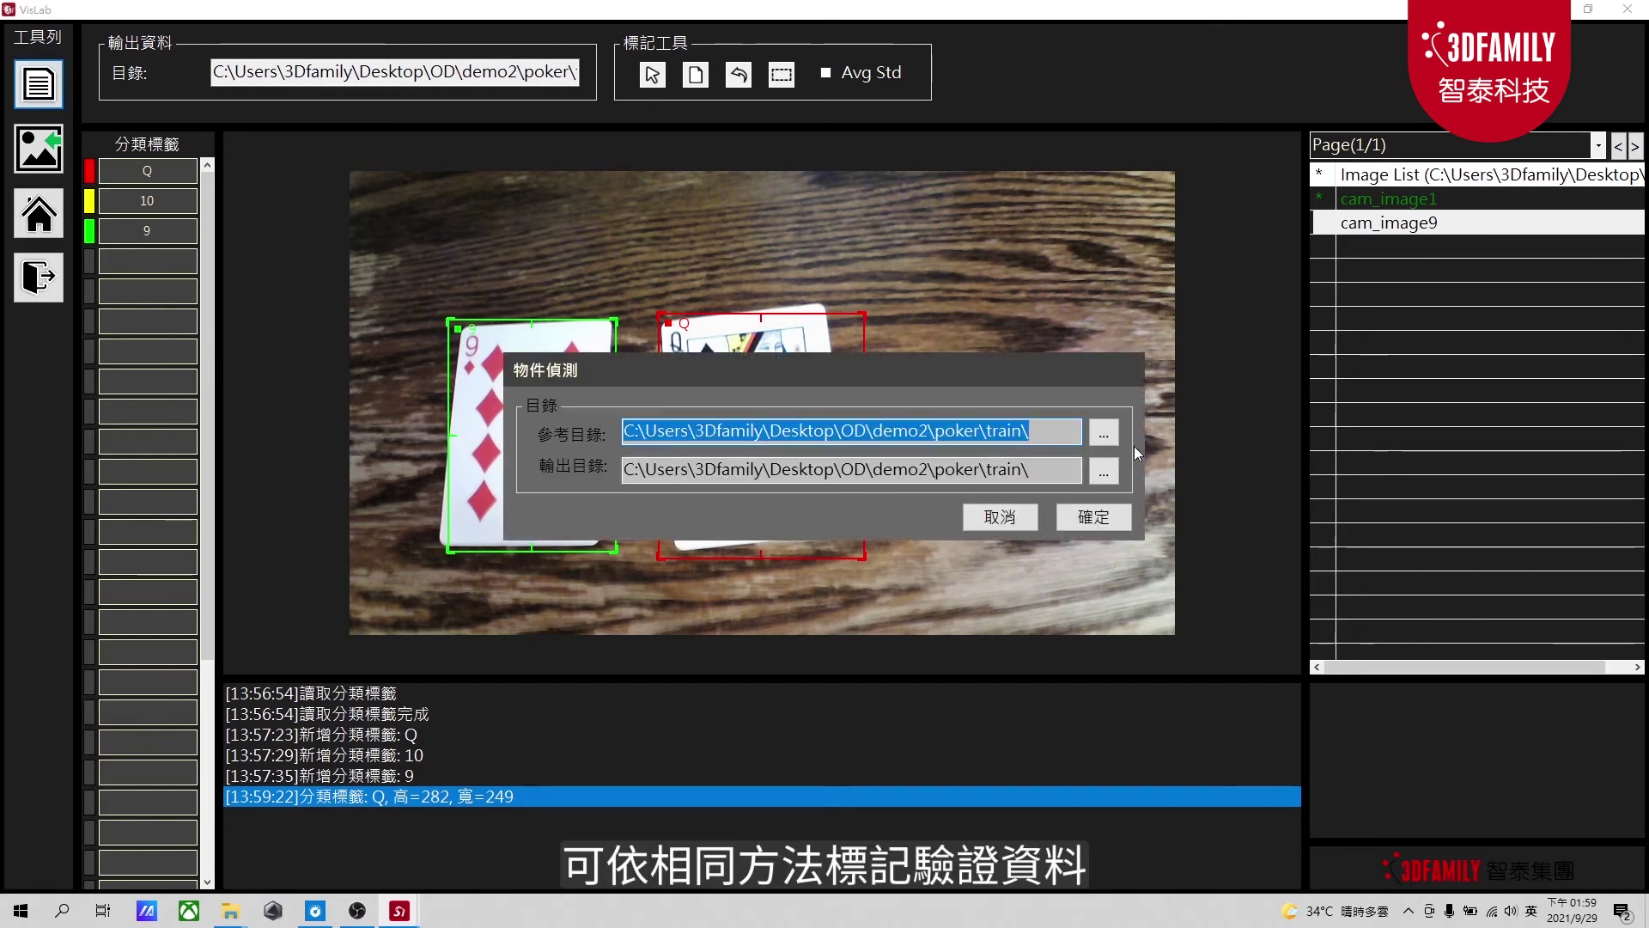
left_click(1104, 432)
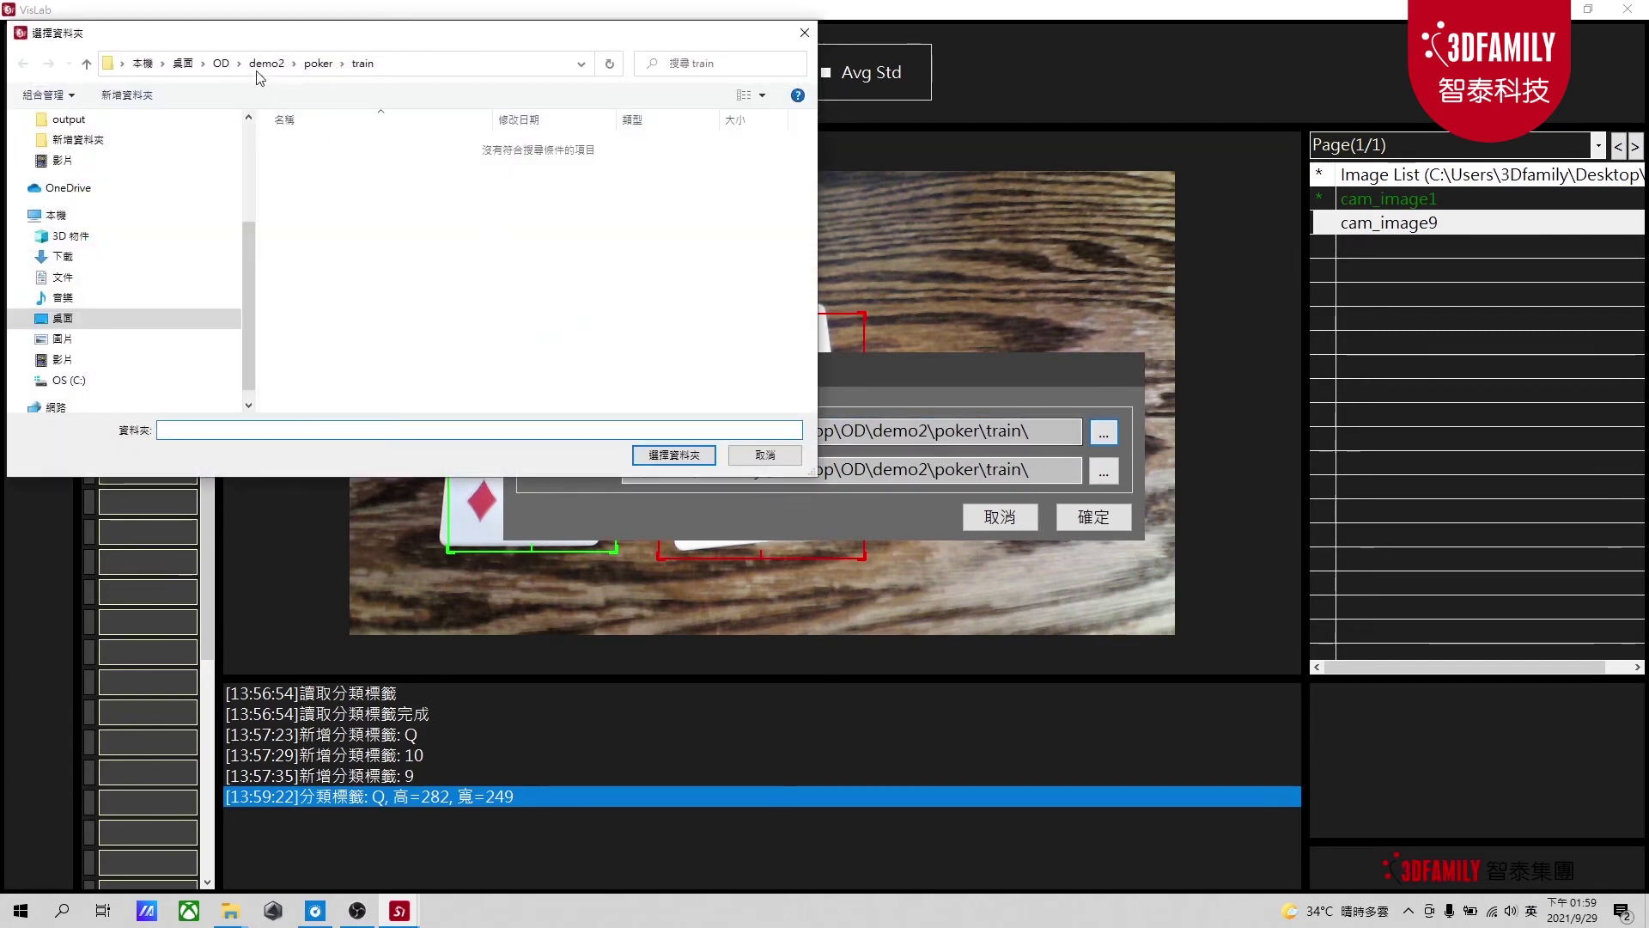
left_click(317, 63)
left_click(331, 165)
left_click(653, 457)
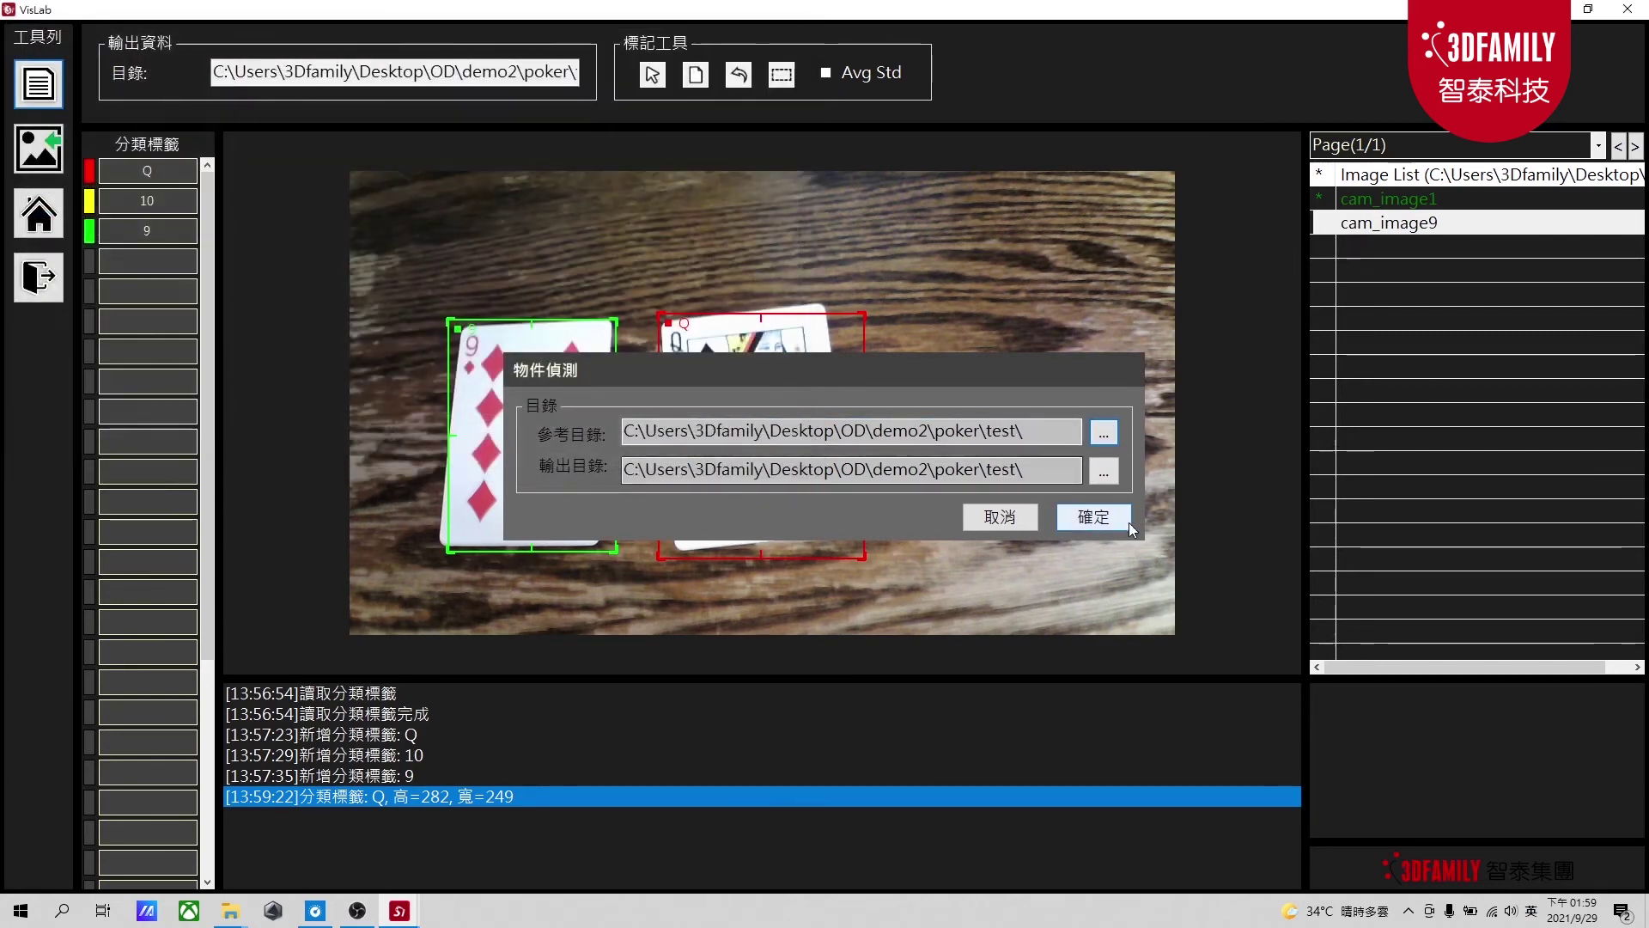
left_click(1108, 516)
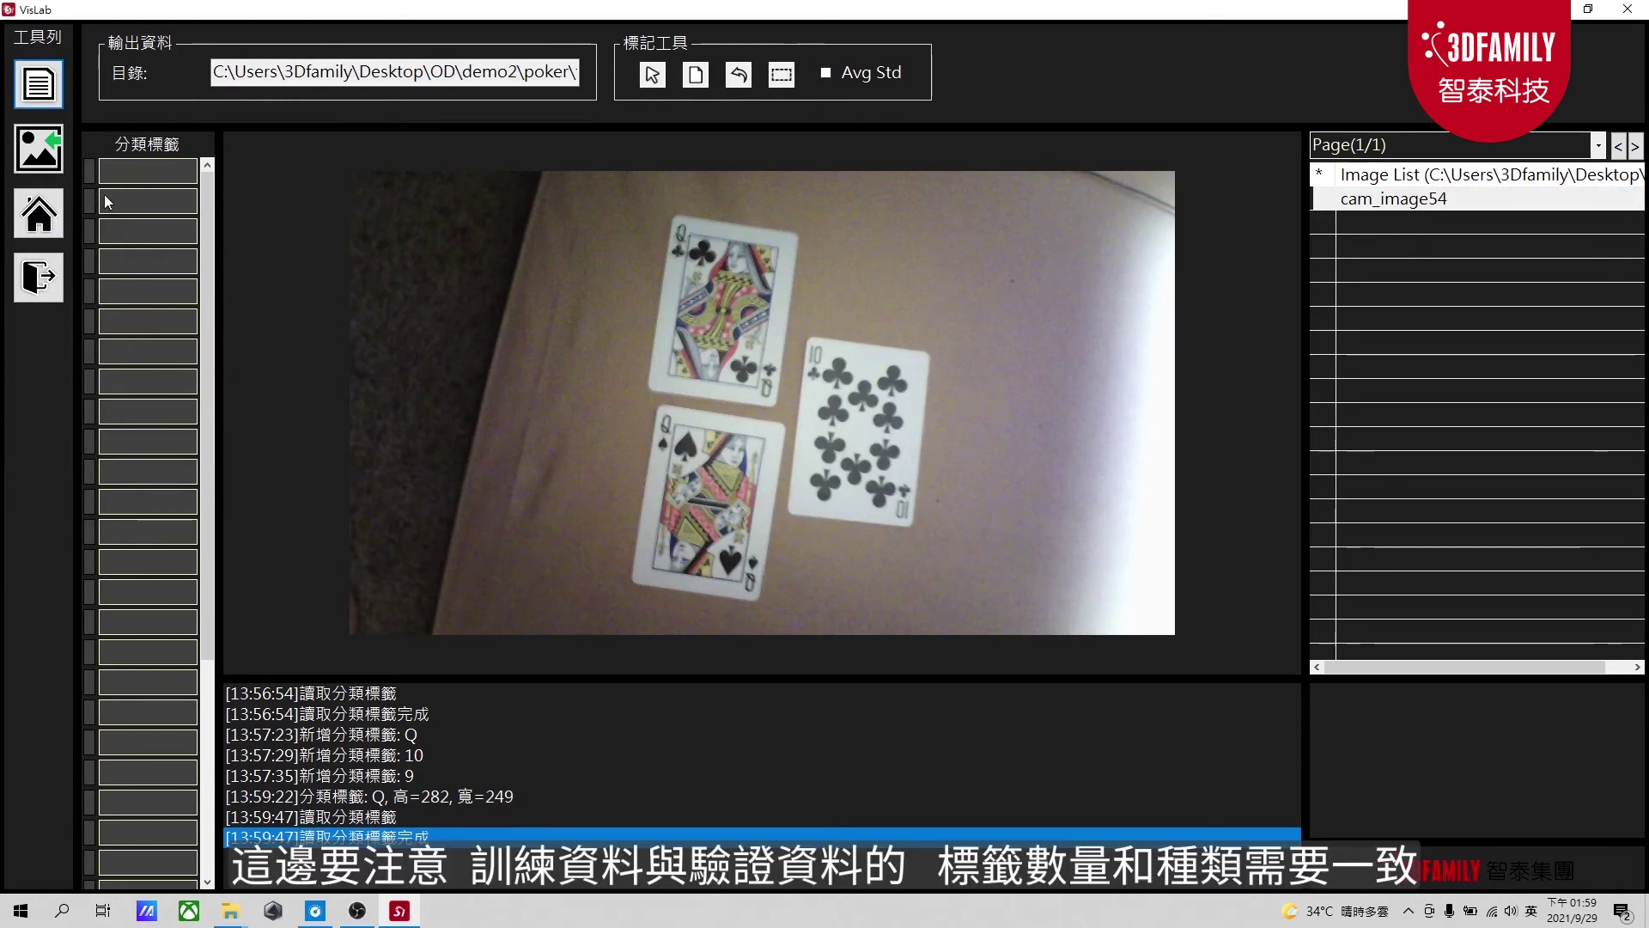
Add the classification labels Q, 10 and 9 in the first three label slots for the test data
double_click(125, 174)
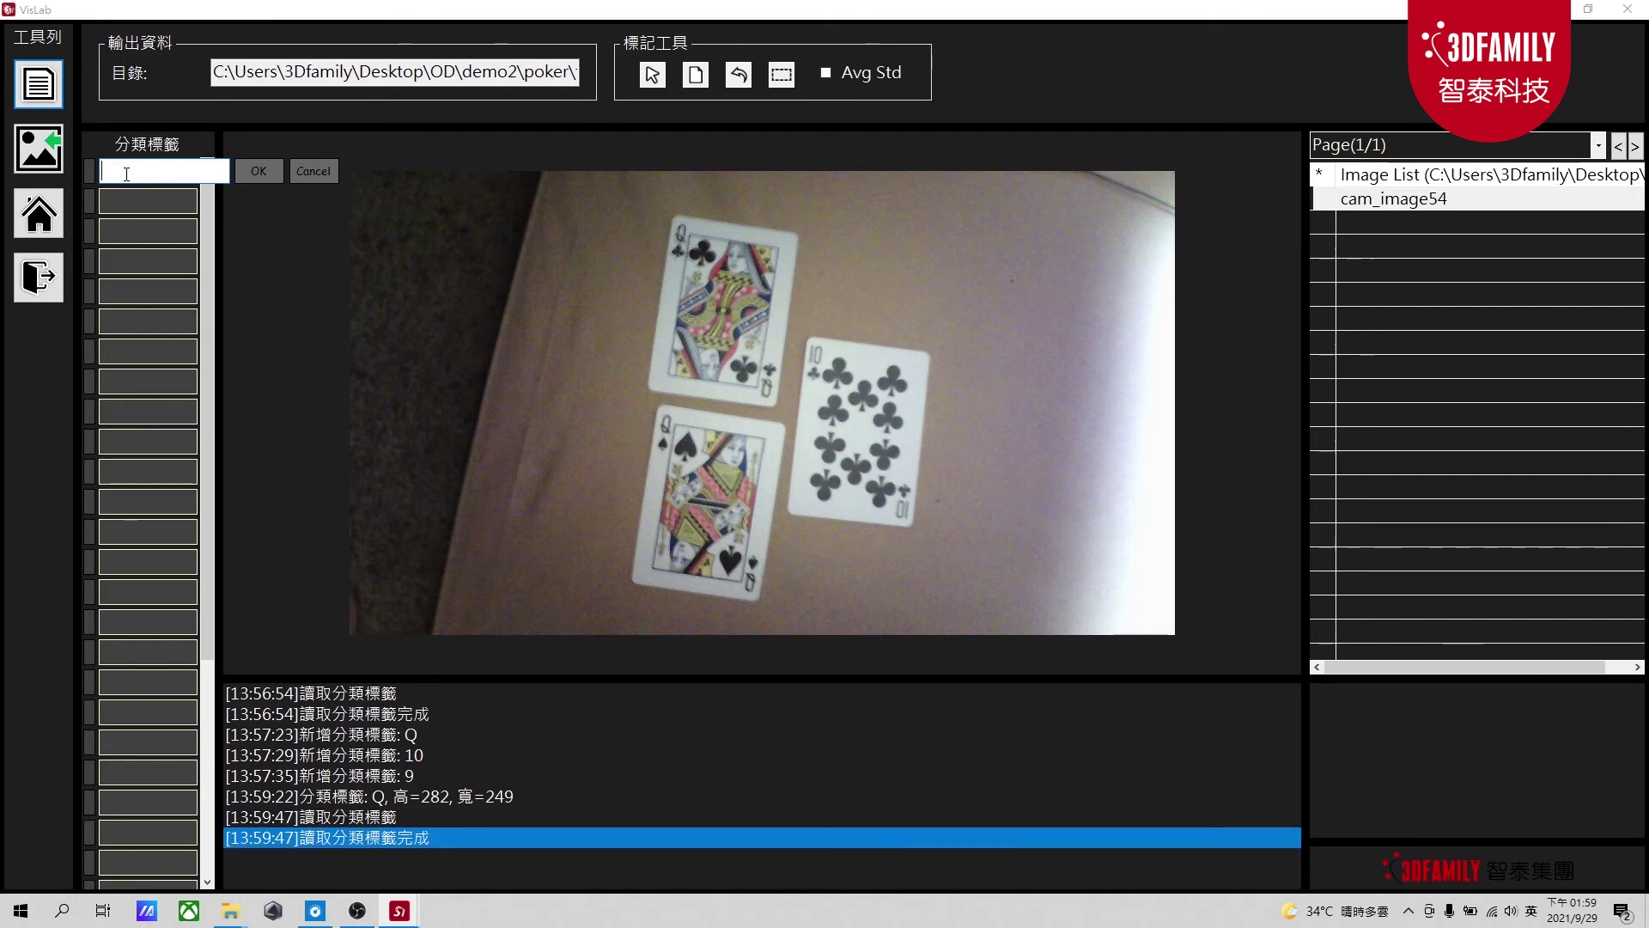
type("K")
key("BackSpace")
type("Q")
key("Return")
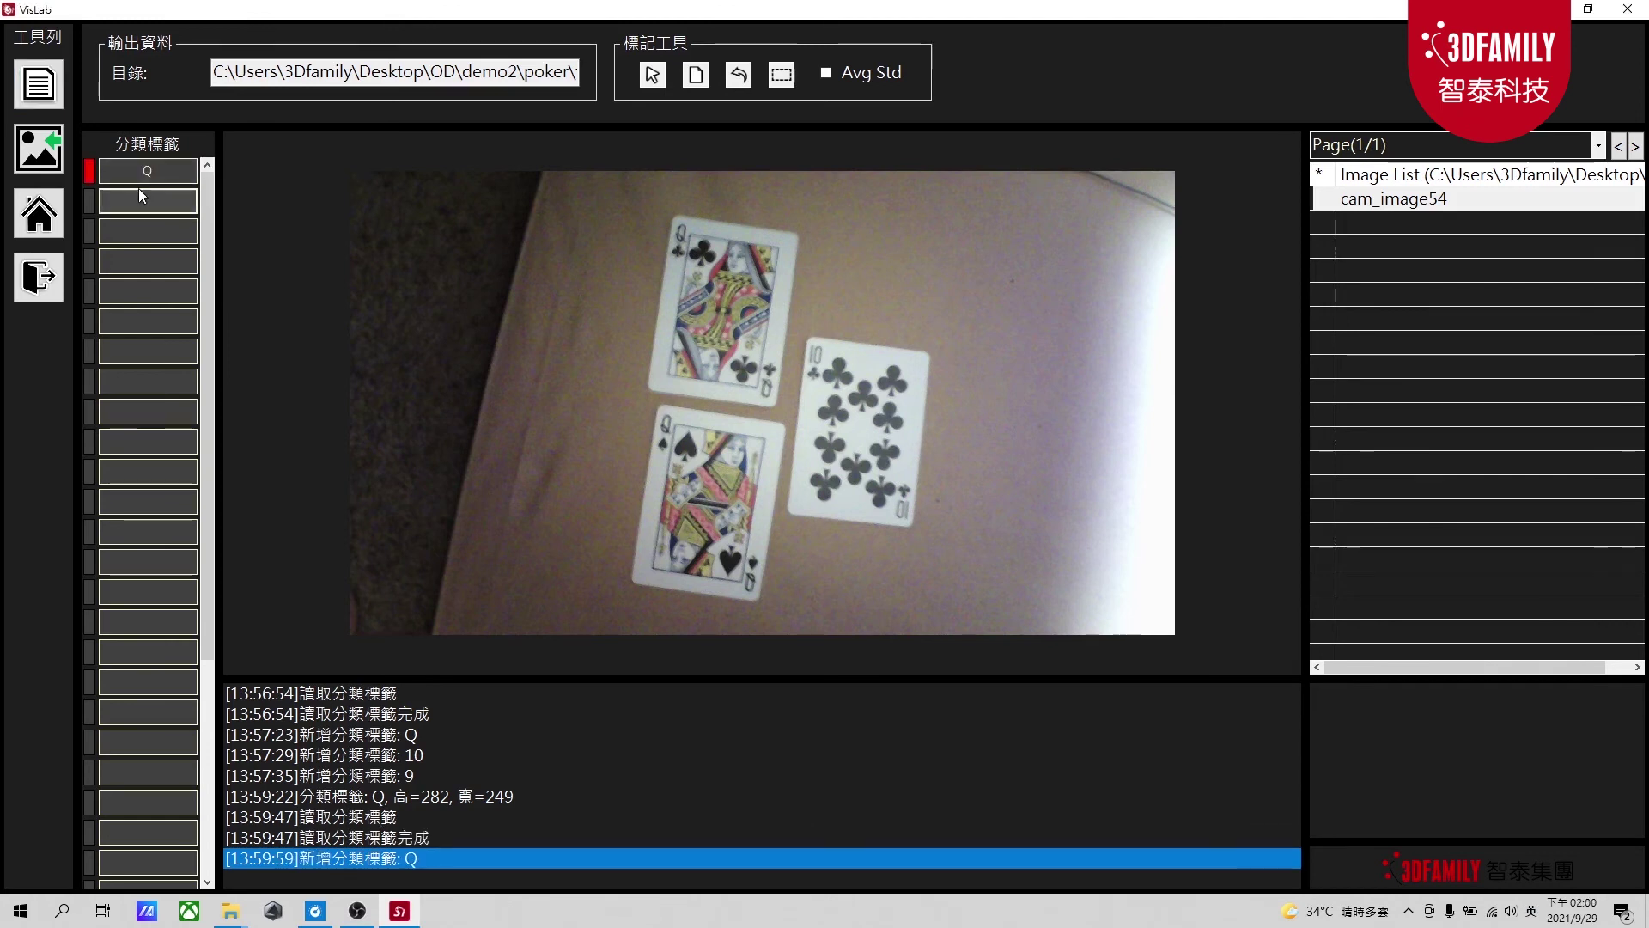
left_click(142, 196)
type("10")
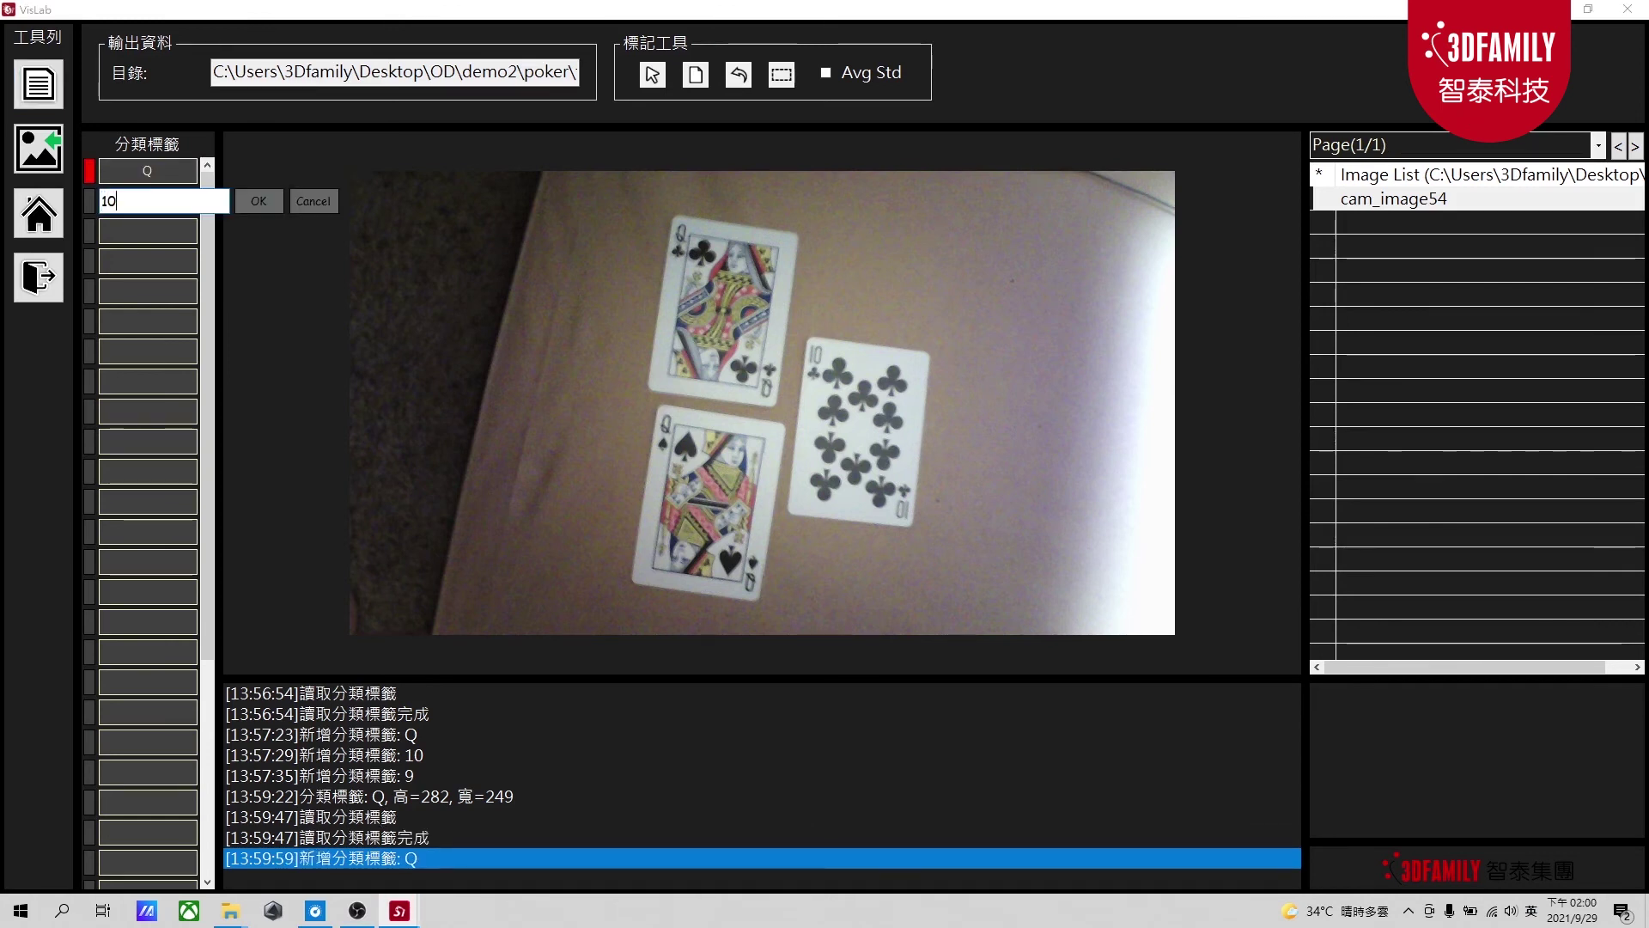
key("Return")
left_click(143, 226)
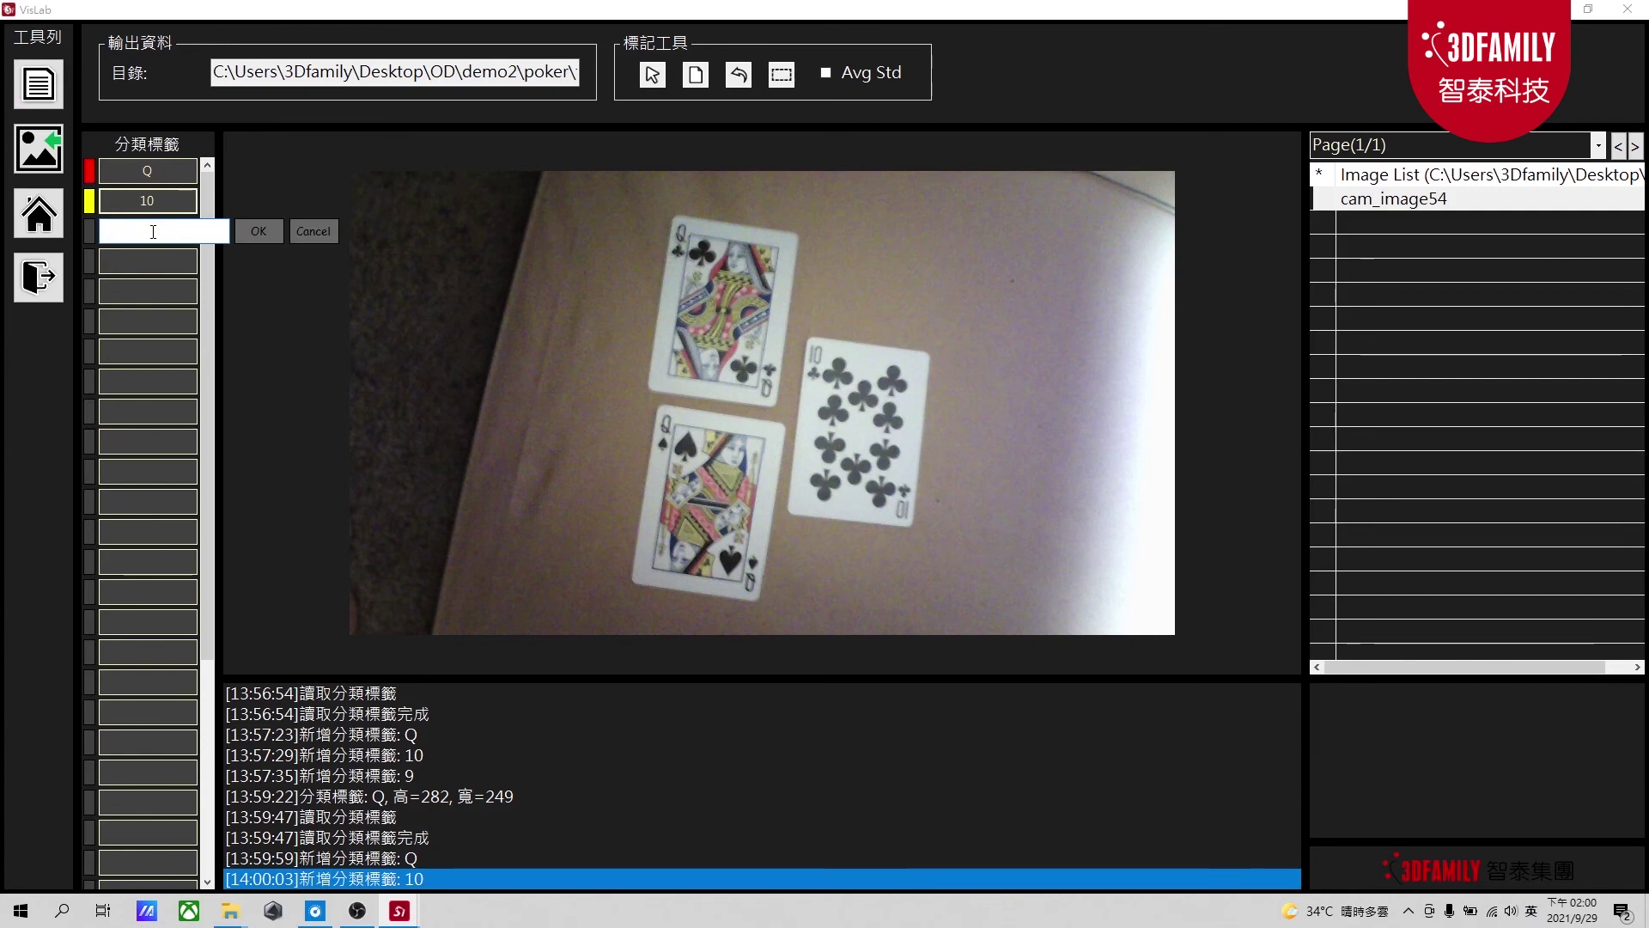
type("9")
key("Return")
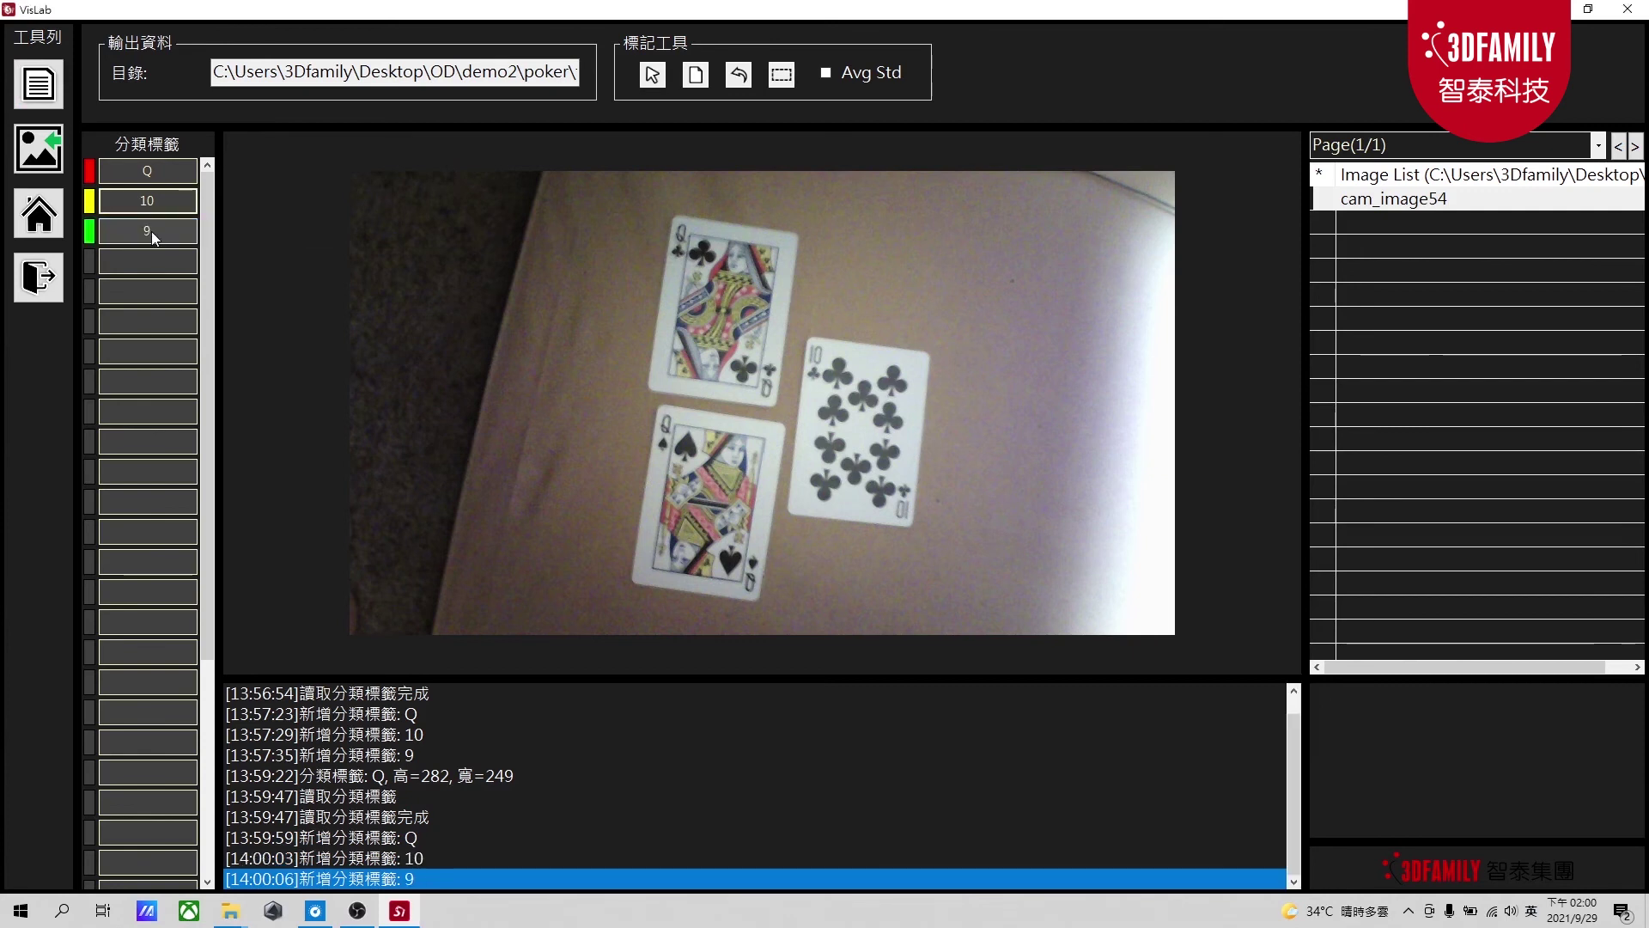
Box both queen cards in cam_image54 with label Q and lower the top edge of the lower queen's box to fit the card
left_click(172, 175)
mouse_move(655, 208)
left_mouse_down()
mouse_move(756, 404)
mouse_move(798, 410)
left_mouse_up()
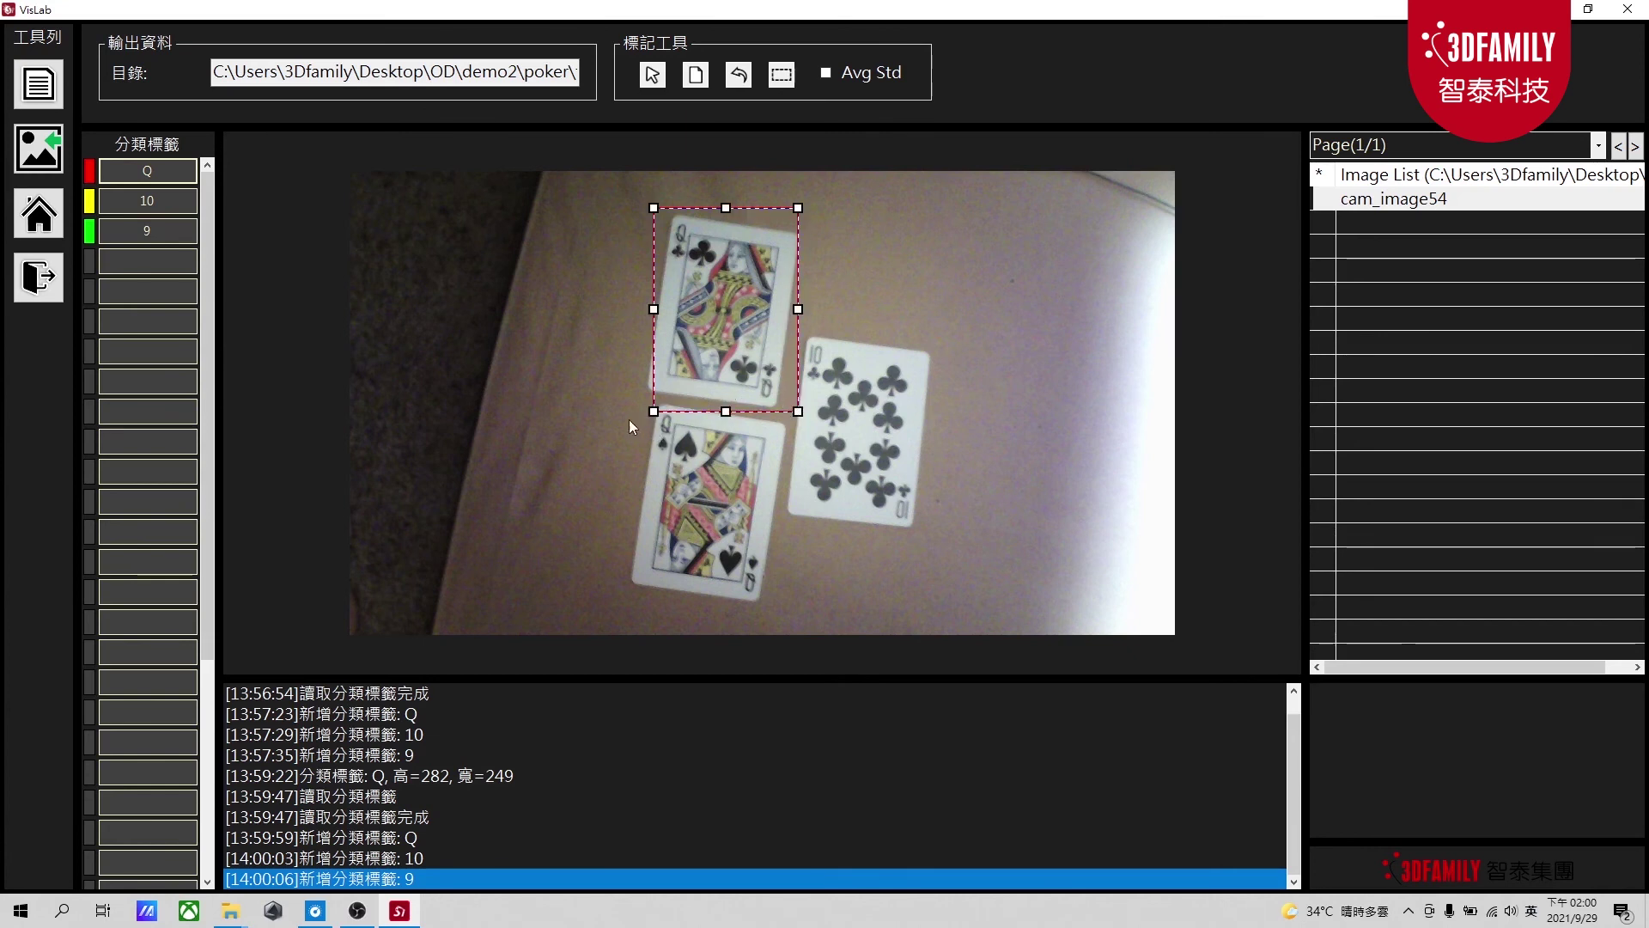
mouse_move(633, 394)
left_mouse_down()
mouse_move(742, 593)
mouse_move(787, 604)
left_mouse_up()
left_click(653, 75)
left_click(706, 455)
left_click_drag(717, 402, 717, 417)
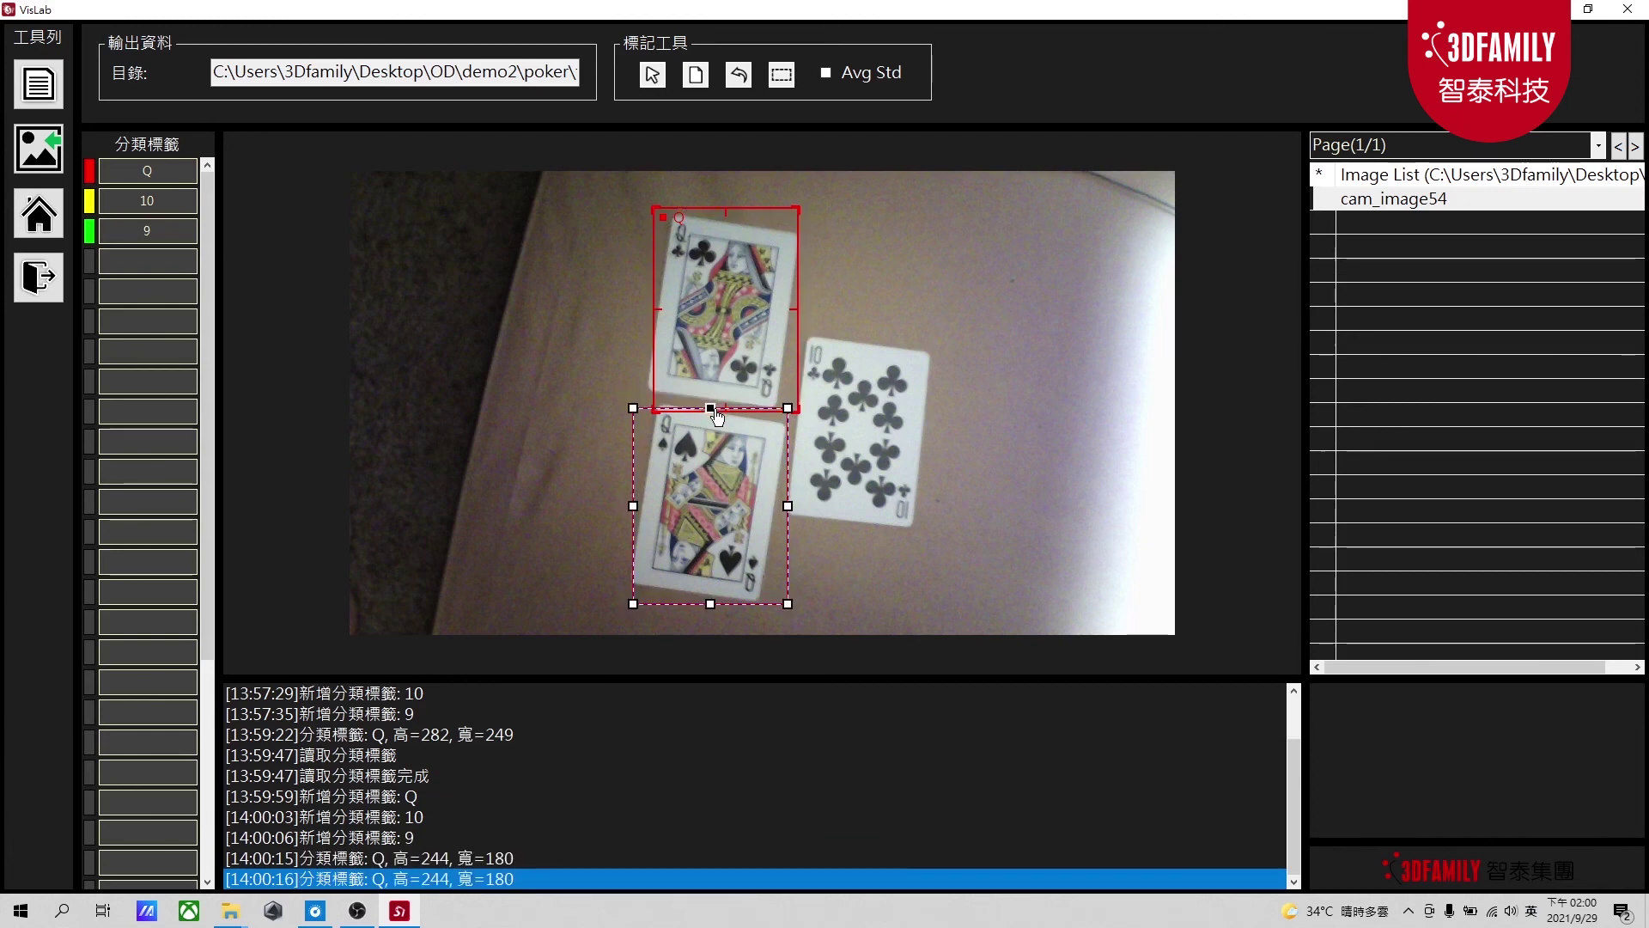
left_click(852, 323)
Box the ten of clubs in cam_image54 with label 10 and return to the home page
left_click(180, 198)
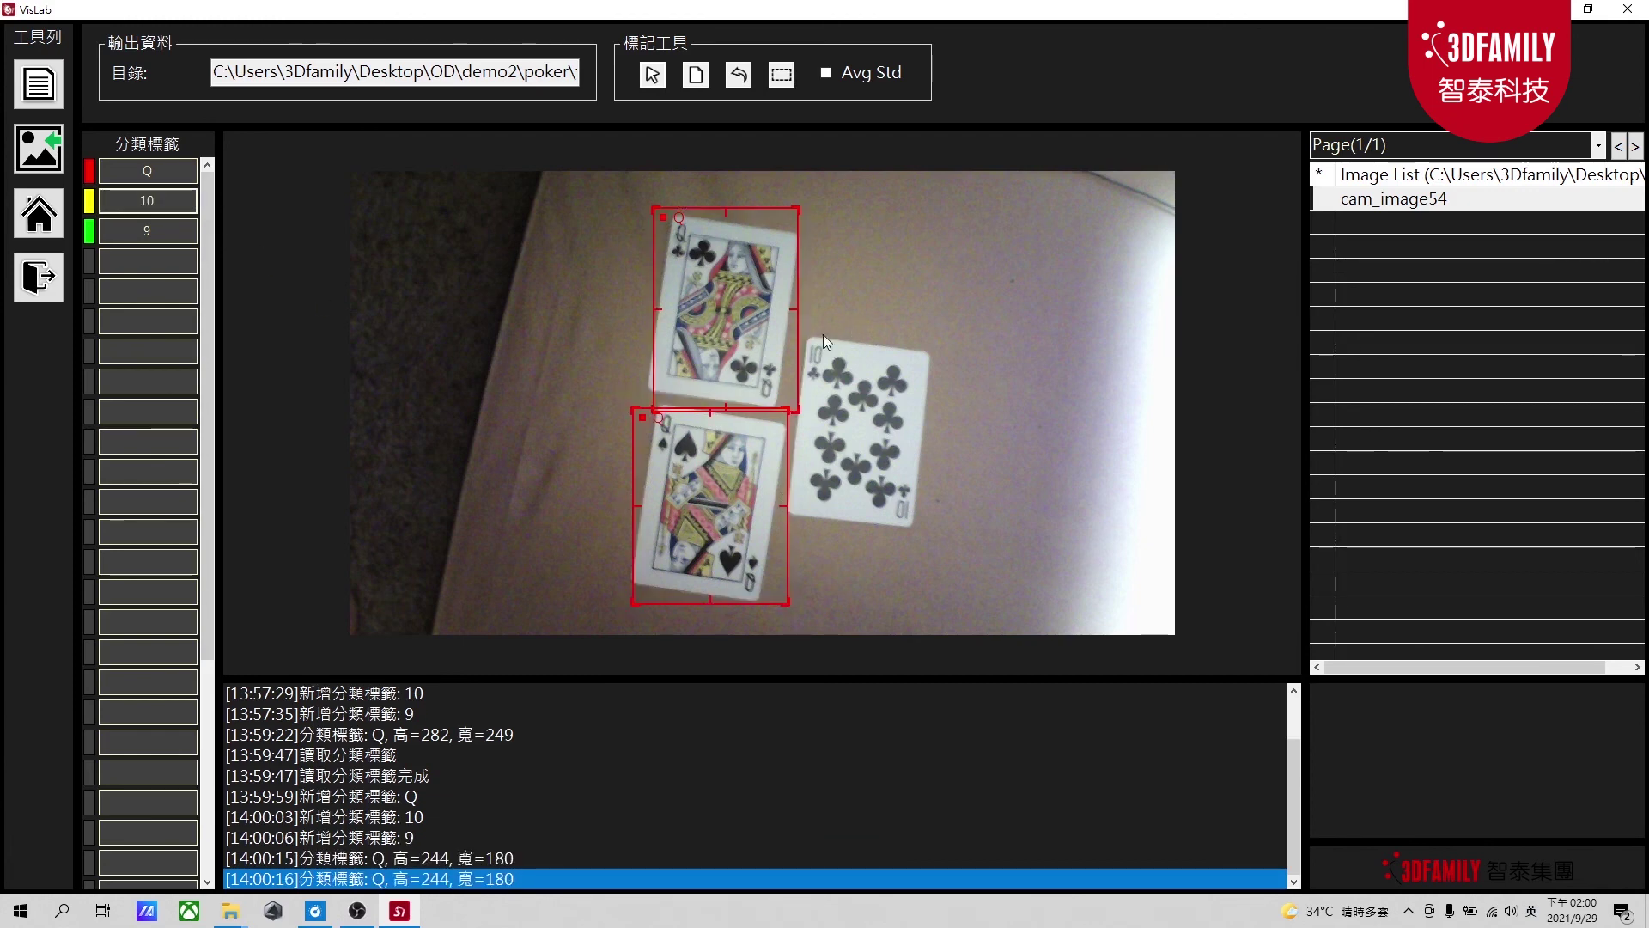
left_click(782, 75)
left_click_drag(785, 324, 928, 539)
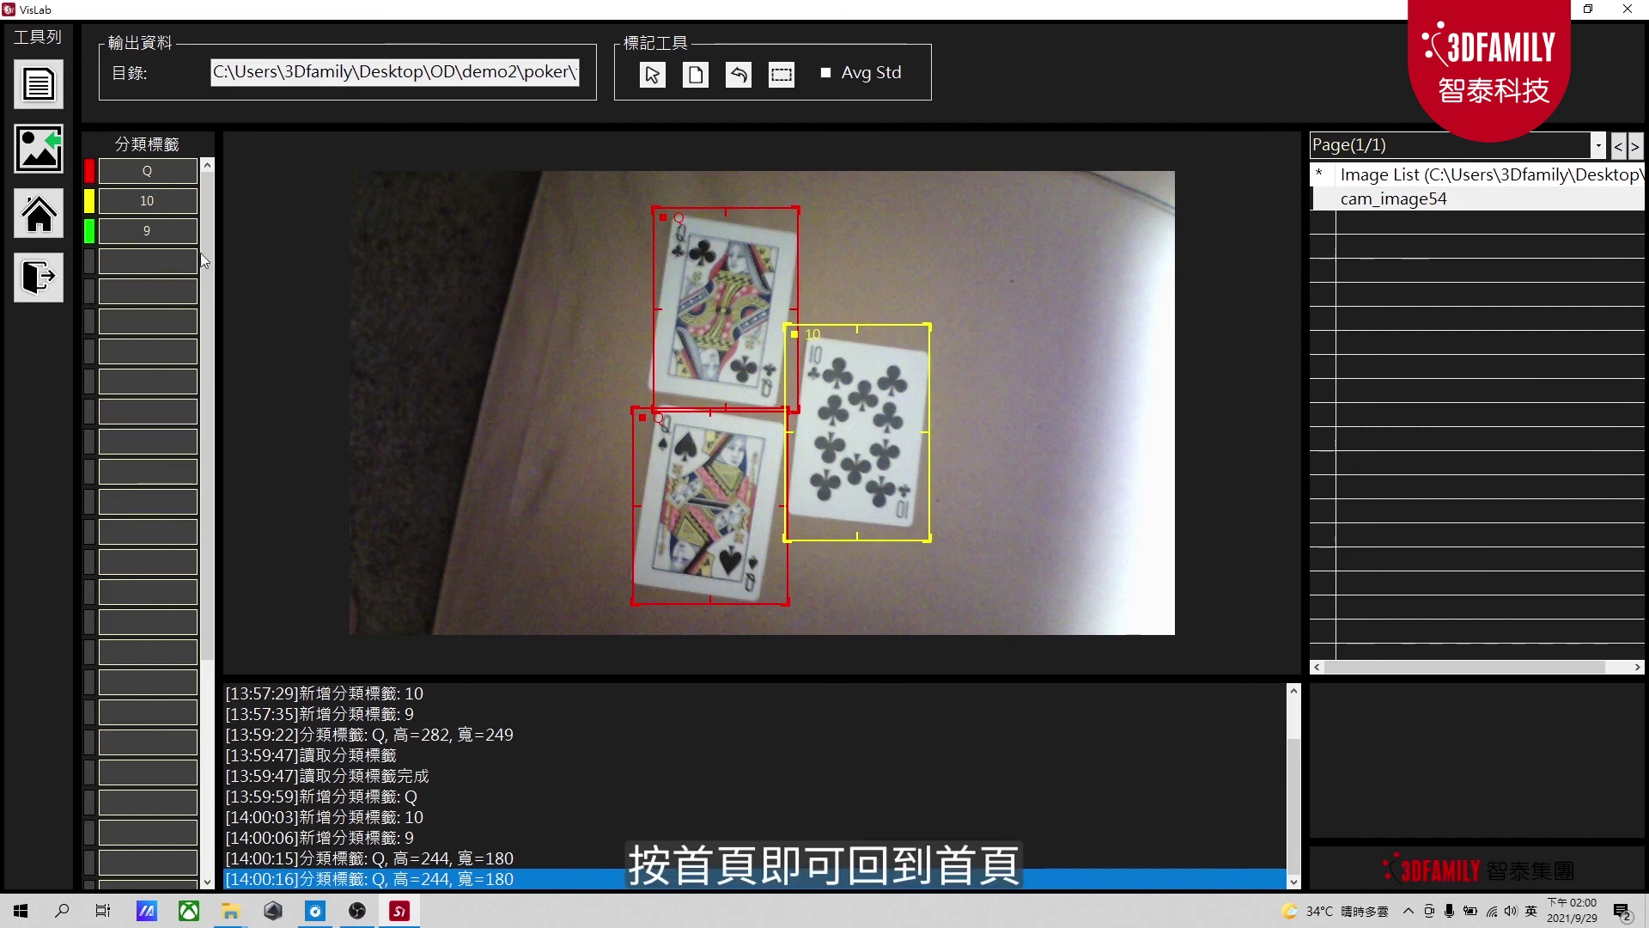
left_click(50, 217)
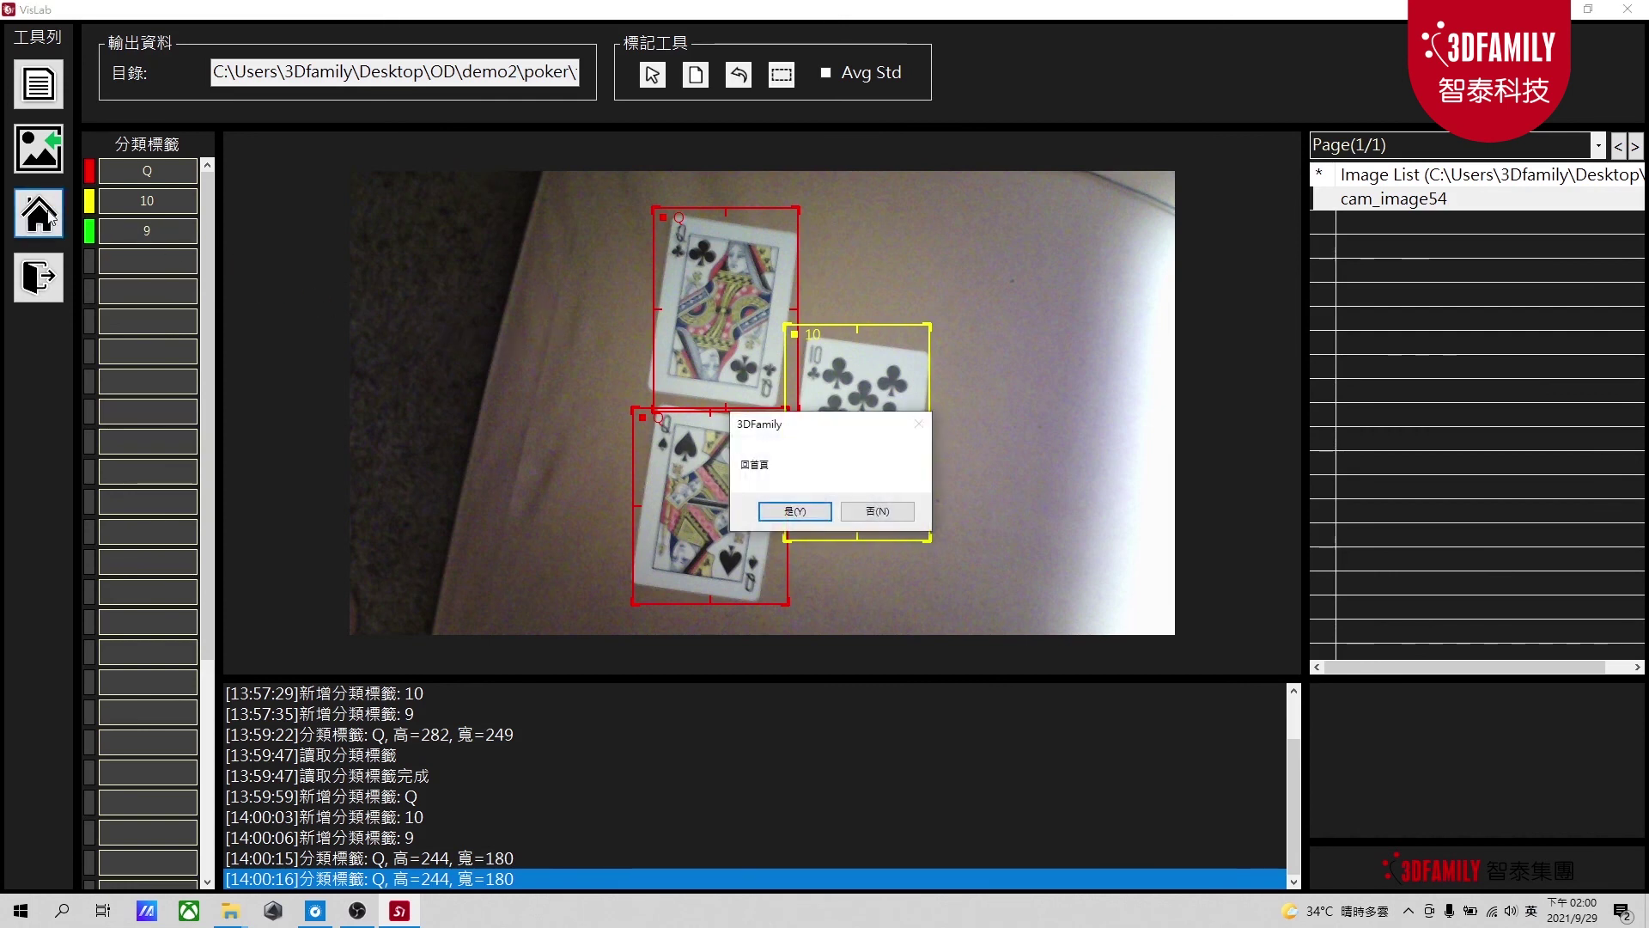
left_click(795, 515)
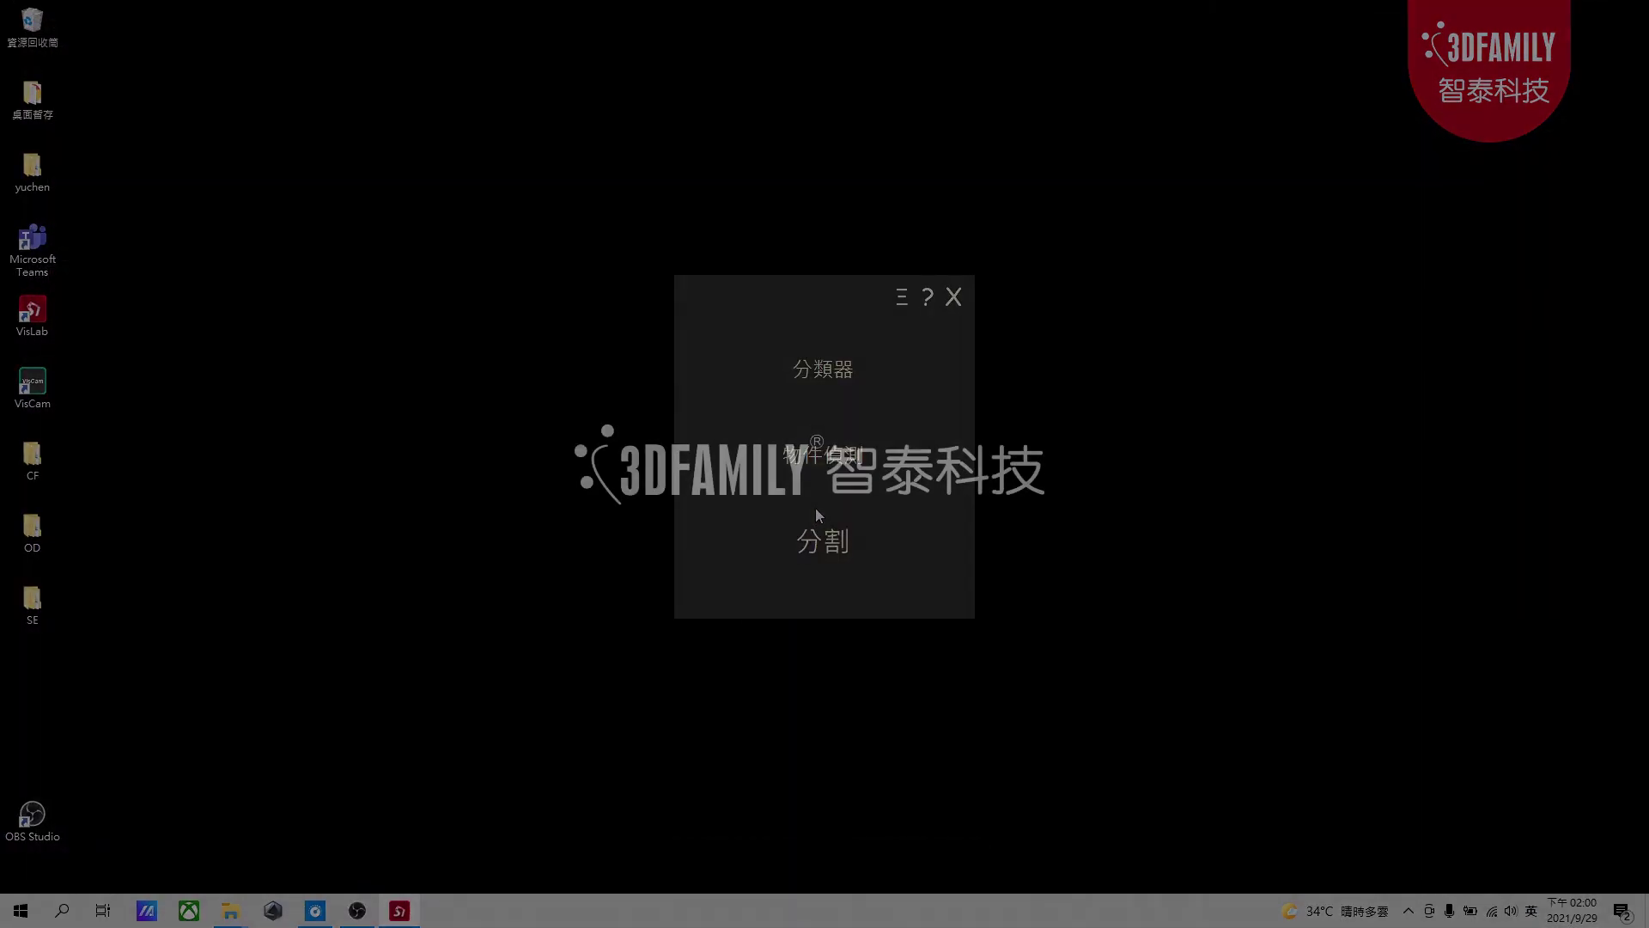